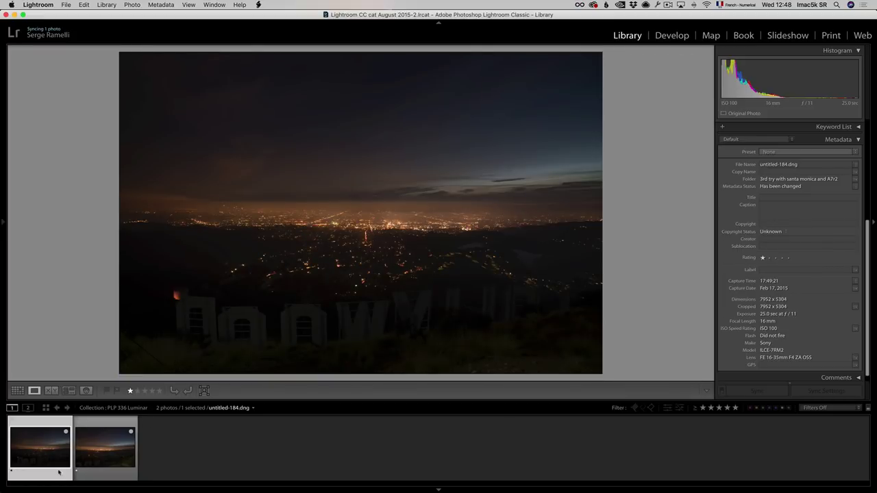
# Step: Select untitled-184.dng and the second Hollywood night shot together in the filmstrip
pyautogui.click(109, 449)
pyautogui.click(41, 450)
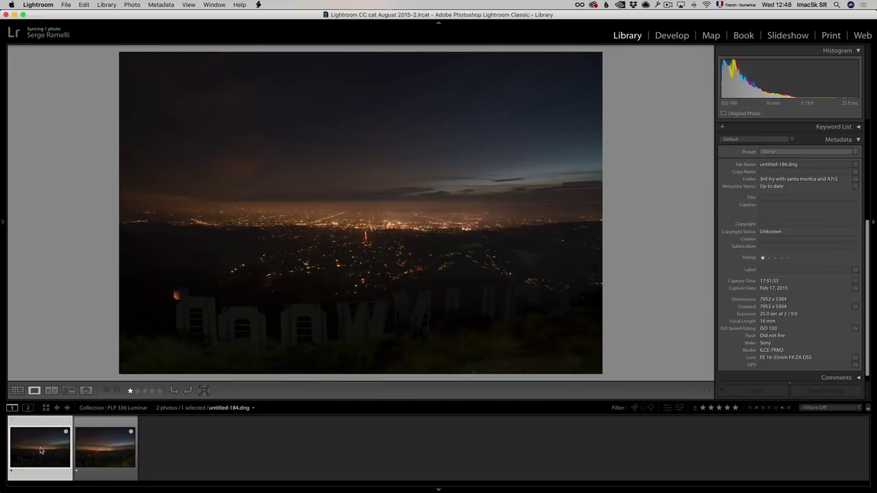
pyautogui.keyDown('shift'); pyautogui.click(91, 453); pyautogui.keyUp('shift')
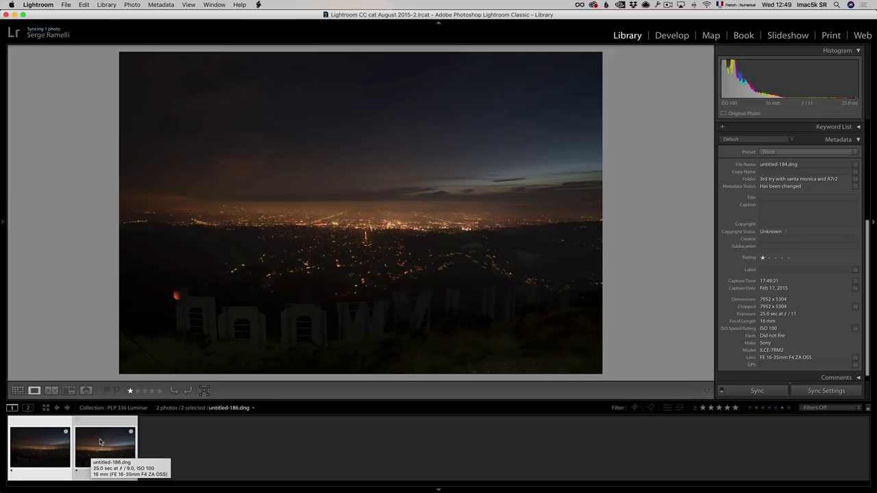
# Step: Photo Merge the pair into a Perspective panorama with Boundary Warp 100, creating untitled-184-Pano.dng
pyautogui.rightClick(100, 443)
pyautogui.moveTo(147, 306)
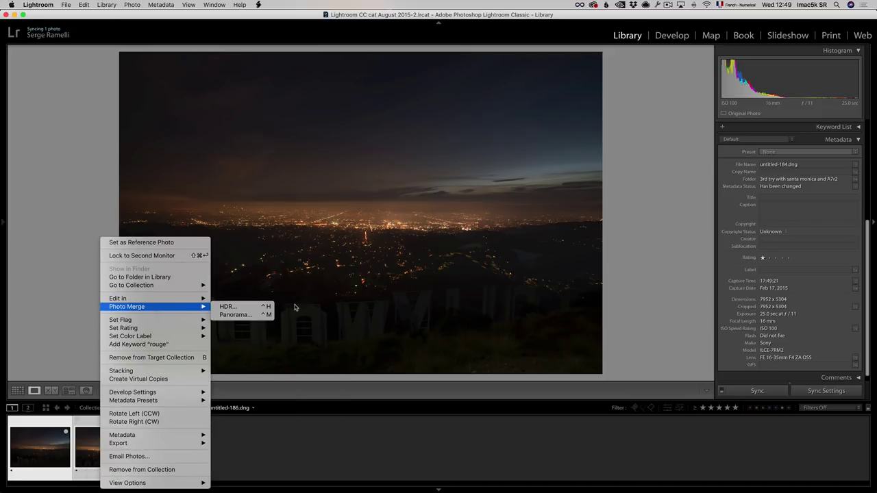
pyautogui.click(236, 314)
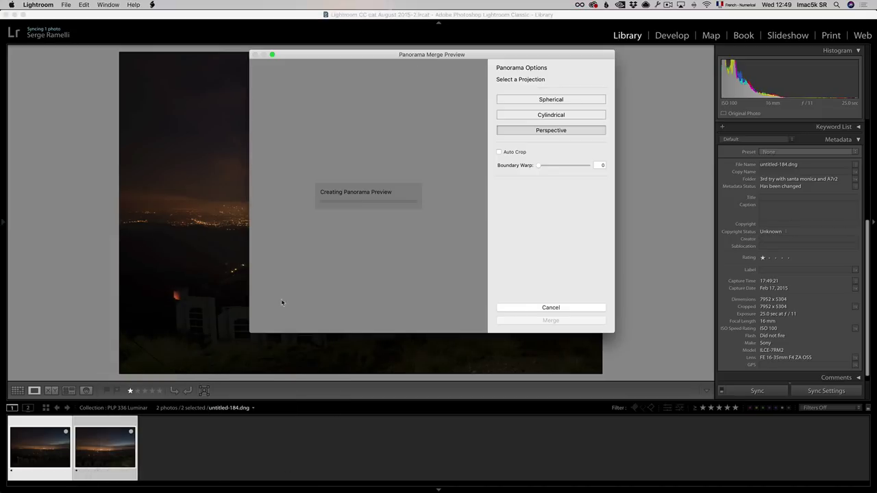
pyautogui.moveTo(436, 57); pyautogui.dragTo(389, 75)
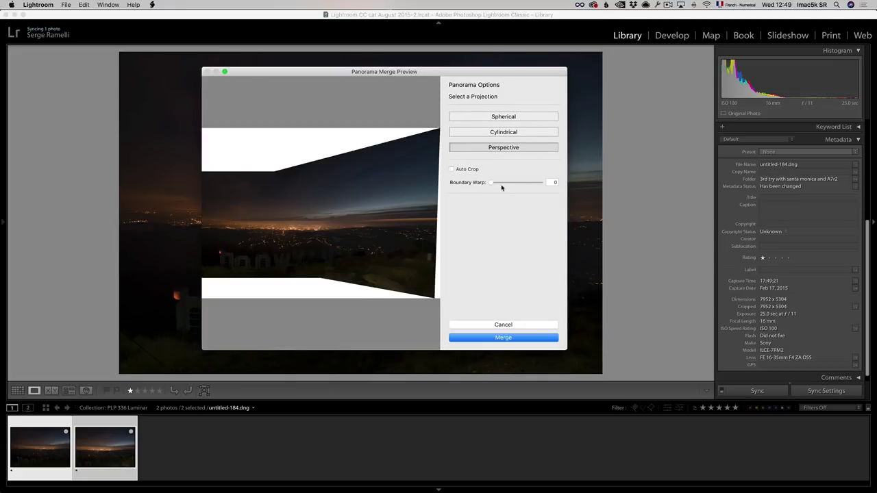
pyautogui.moveTo(491, 185); pyautogui.dragTo(553, 187)
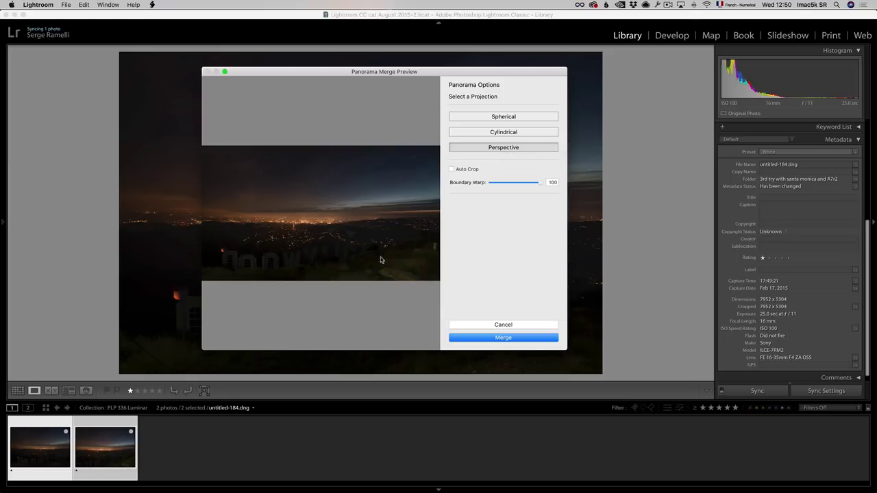
pyautogui.click(526, 339)
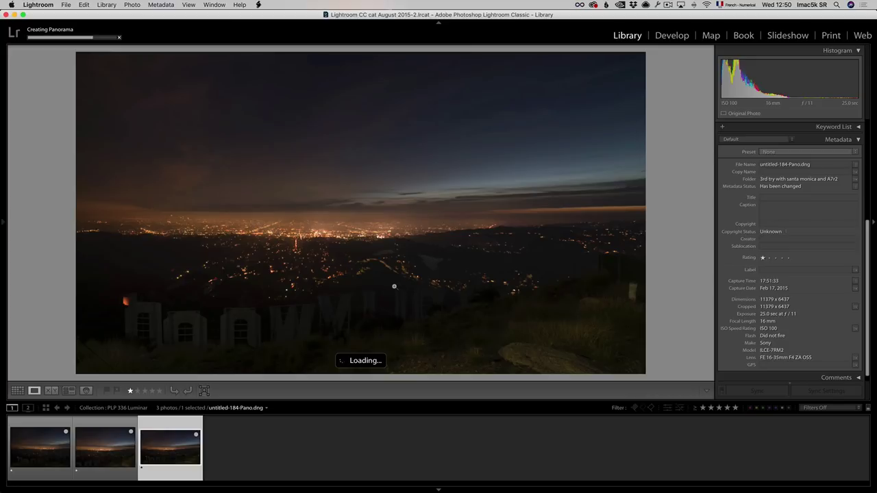
# Step: In Develop with Soft Proofing off, set Shadows to +100 and Whites to about +66
pyautogui.click(668, 37)
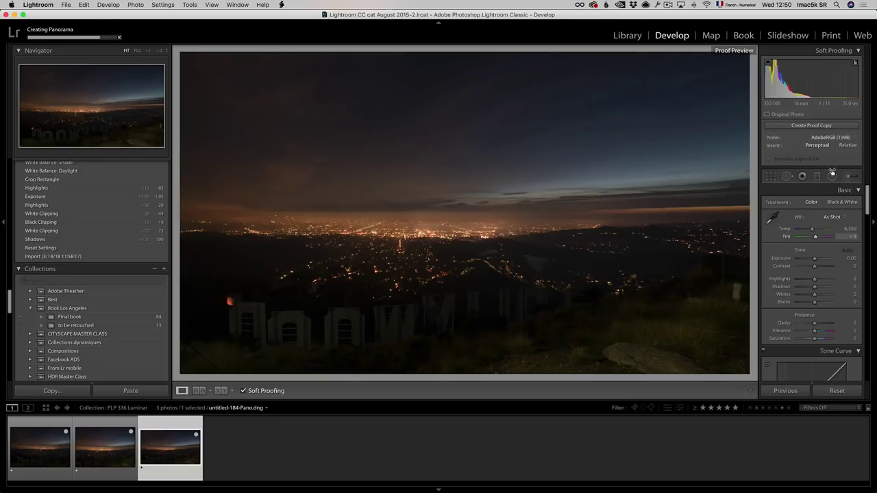
pyautogui.click(242, 391)
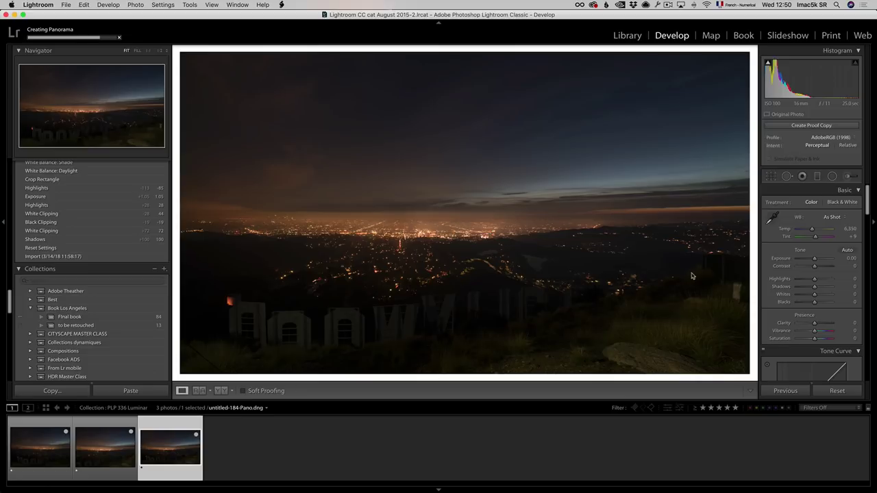
pyautogui.moveTo(833, 239); pyautogui.dragTo(843, 247)
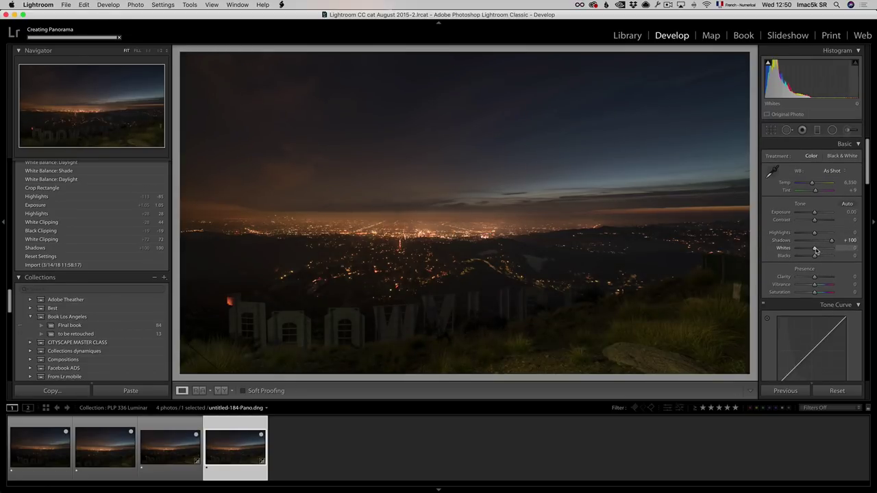
pyautogui.moveTo(820, 250); pyautogui.dragTo(816, 215)
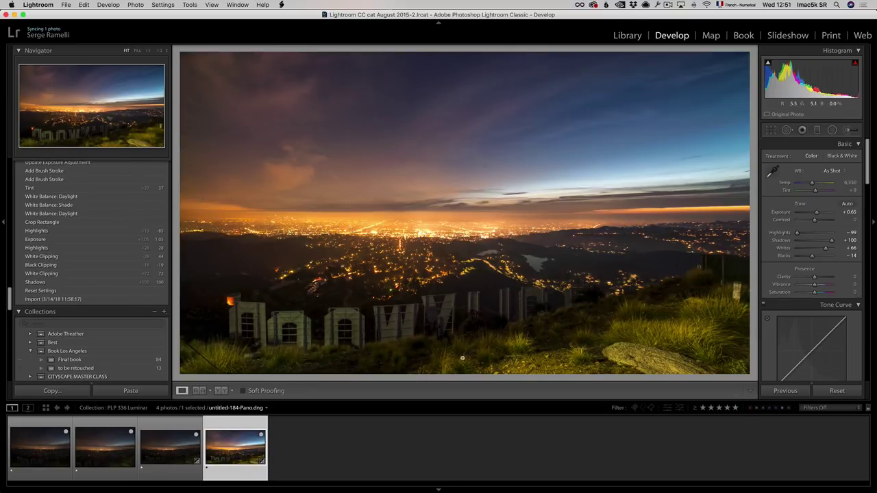
# Step: Set white balance to Daylight (5,500) with Tint +29, hiding the left panel
pyautogui.click(831, 171)
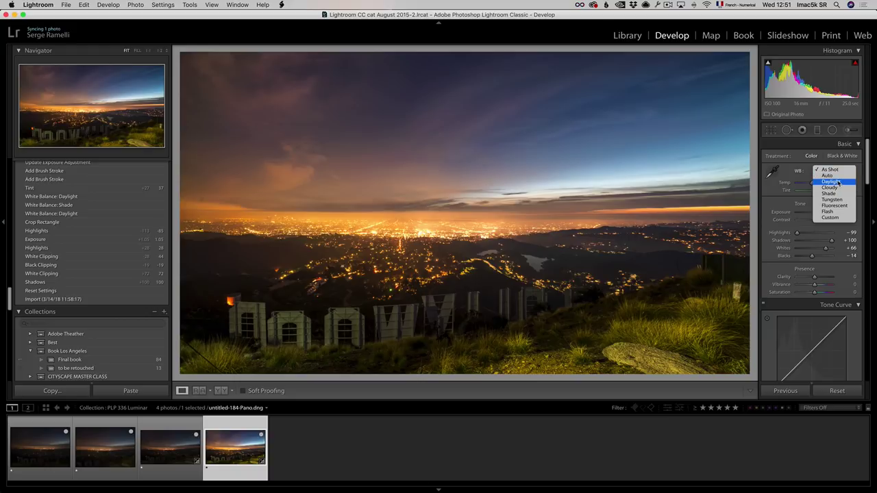
pyautogui.click(836, 179)
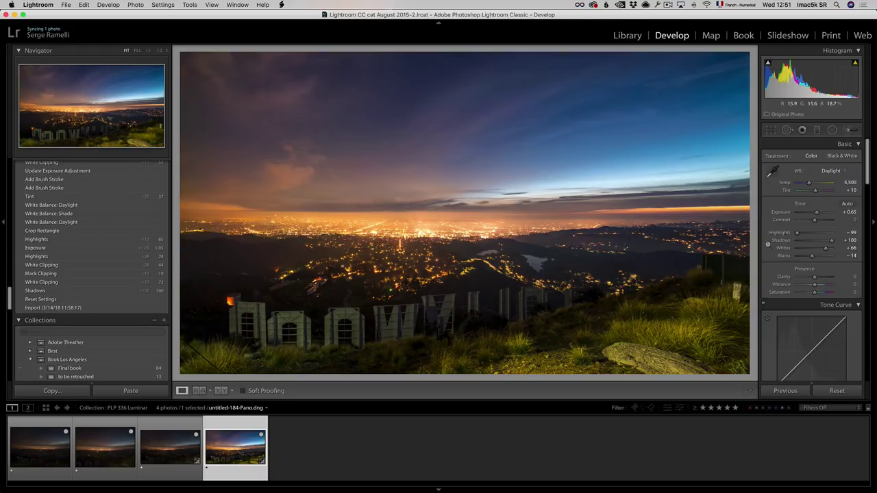
pyautogui.moveTo(816, 192); pyautogui.dragTo(818, 191)
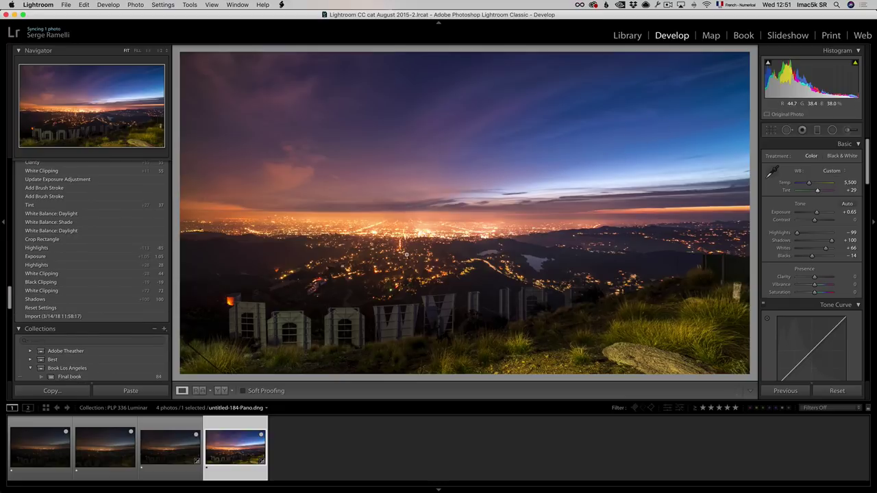
pyautogui.click(4, 224)
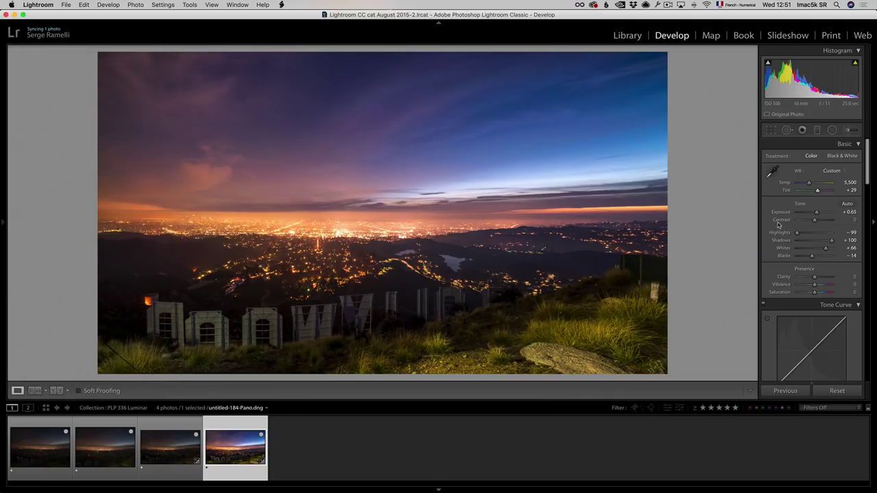
# Step: Brush Exposure -1.28, Saturation -66 over the grass along the panorama's bottom
pyautogui.click(849, 130)
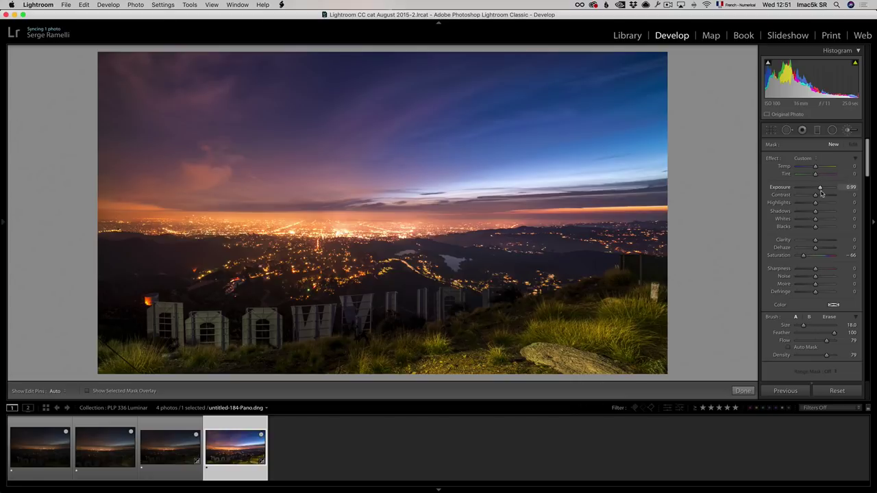
pyautogui.moveTo(810, 189); pyautogui.dragTo(809, 188)
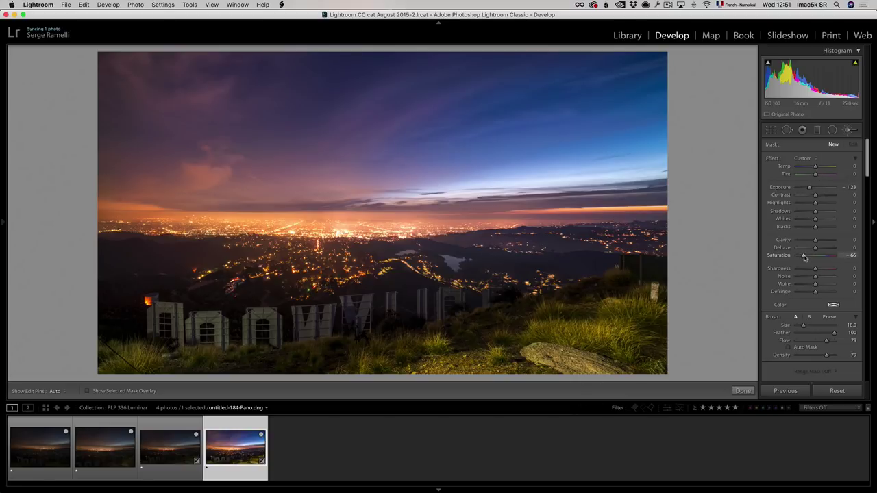
pyautogui.moveTo(621, 342)
pyautogui.mouseDown()
pyautogui.moveTo(304, 360)
pyautogui.moveTo(393, 355)
pyautogui.moveTo(480, 335)
pyautogui.moveTo(185, 367)
pyautogui.moveTo(116, 354)
pyautogui.mouseUp()
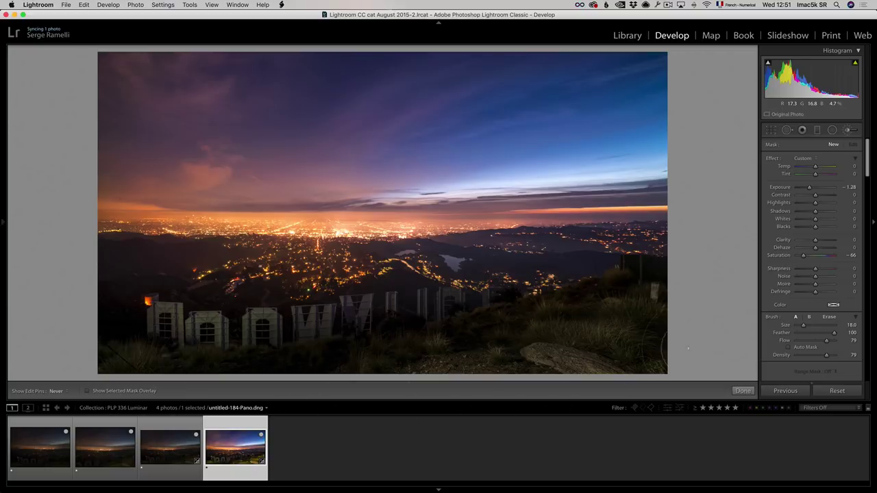
pyautogui.click(743, 391)
# Step: Start cropping from the bottom-right corner and lock the aspect to 16 x 9
pyautogui.click(771, 130)
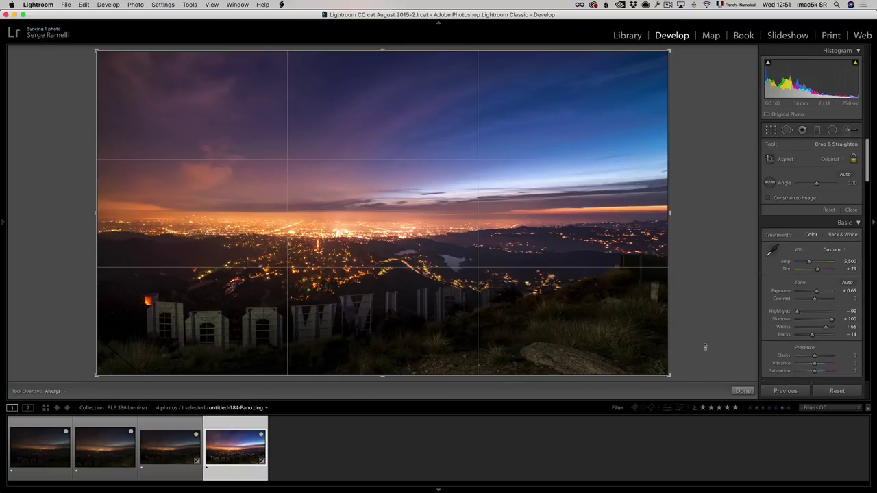
pyautogui.moveTo(673, 376); pyautogui.dragTo(636, 360)
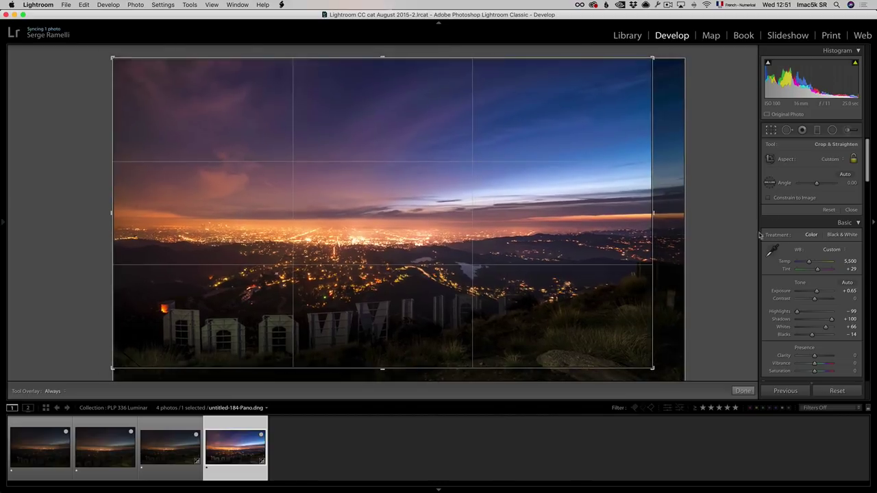
pyautogui.click(835, 160)
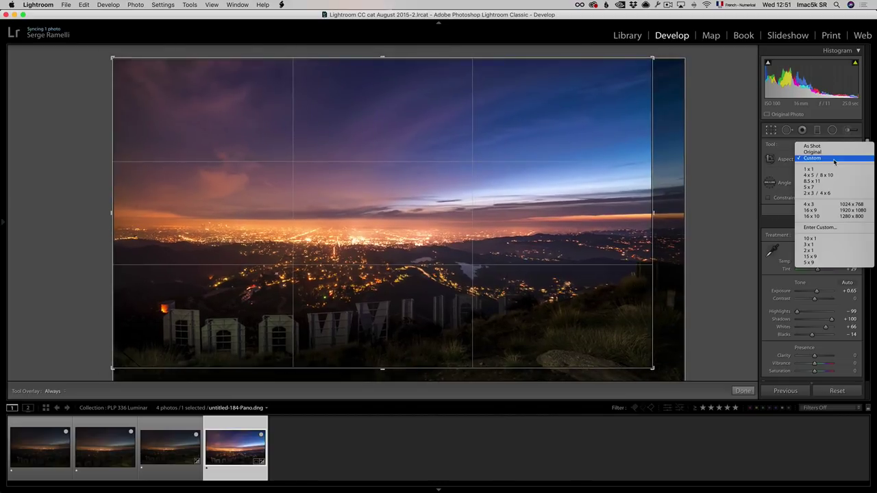
pyautogui.click(833, 211)
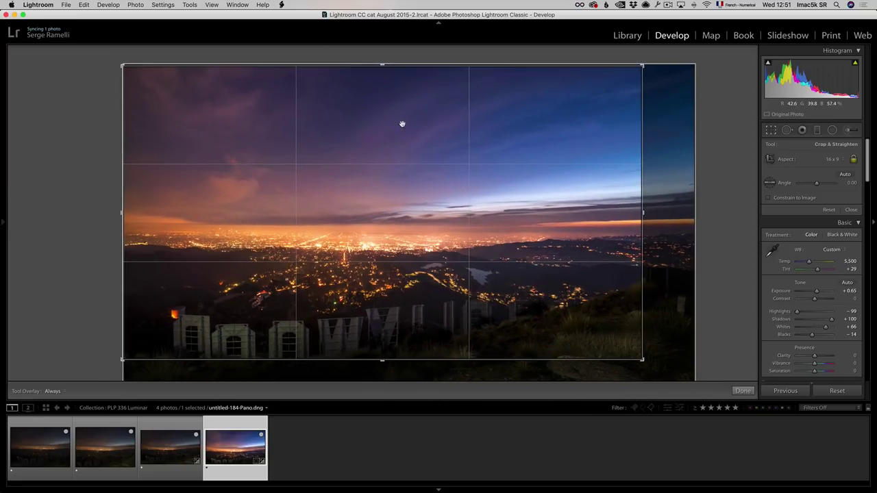
# Step: Tighten the crop from the right and shift the image up around the sign and city
pyautogui.moveTo(389, 125); pyautogui.dragTo(395, 104)
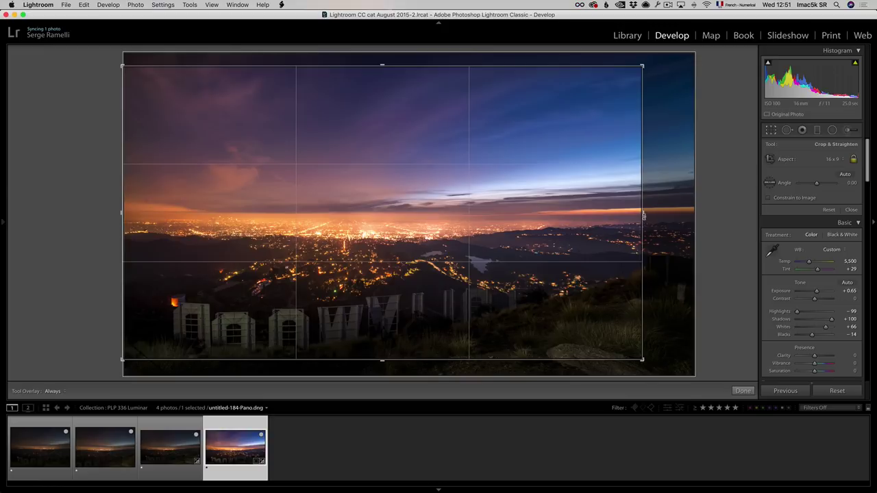
pyautogui.moveTo(642, 213); pyautogui.dragTo(630, 217)
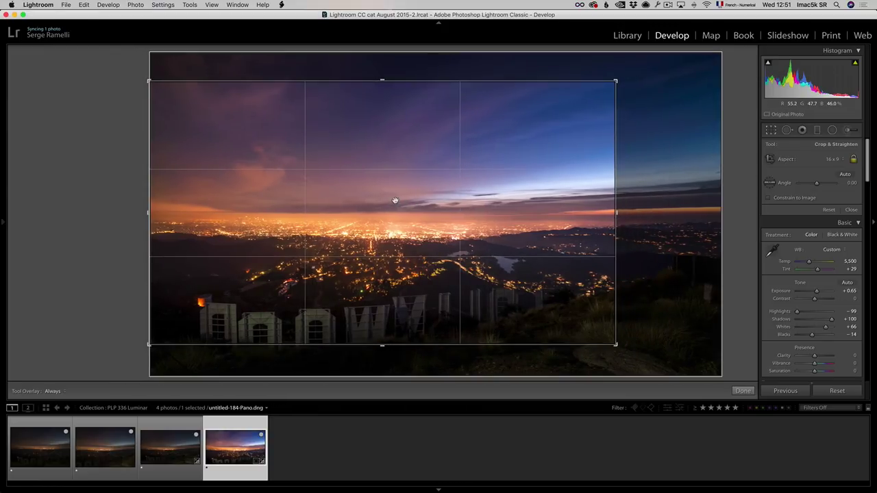
pyautogui.moveTo(393, 198); pyautogui.dragTo(399, 179)
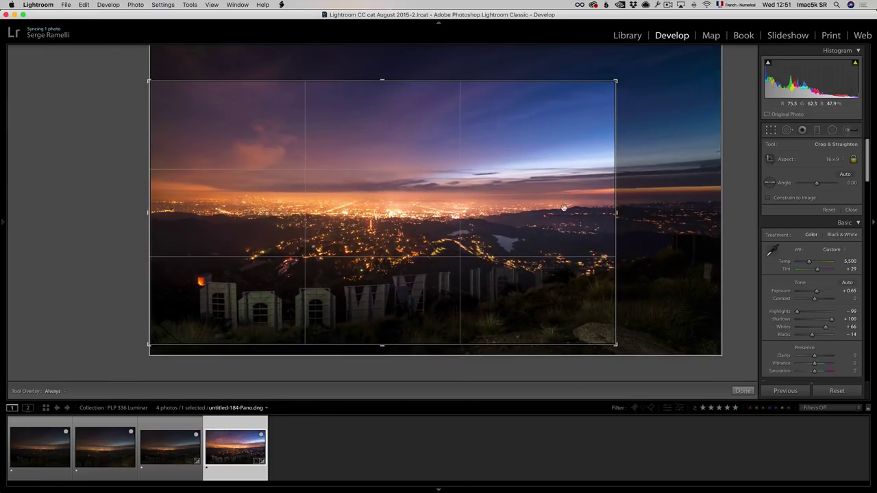
pyautogui.moveTo(619, 212); pyautogui.dragTo(606, 214)
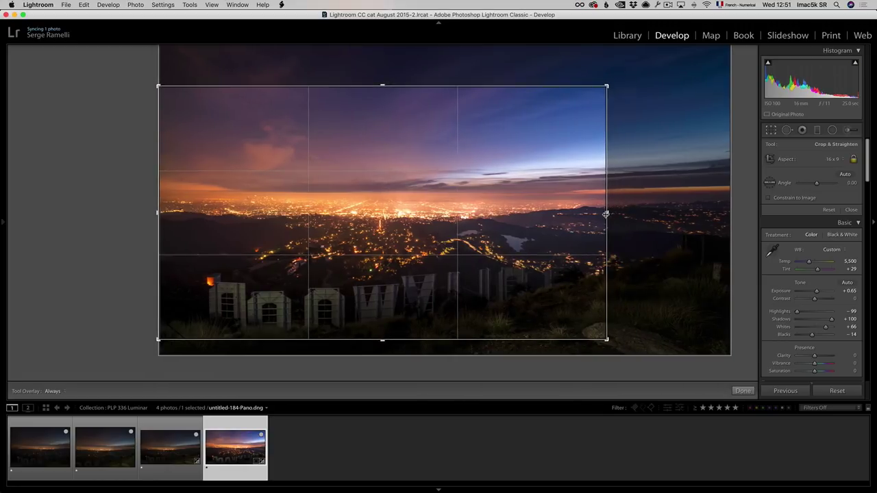
pyautogui.moveTo(370, 202); pyautogui.dragTo(376, 194)
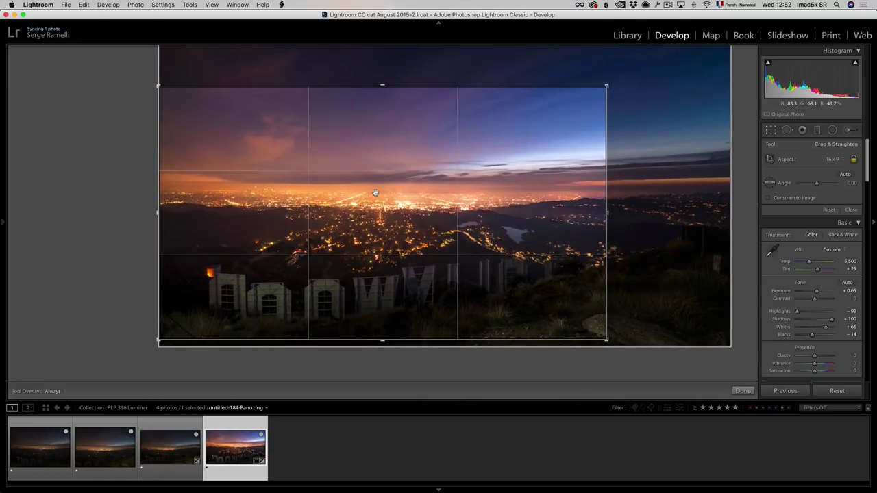
# Step: Apply the crop and brush more darkening over the foreground grass
pyautogui.press('Return')
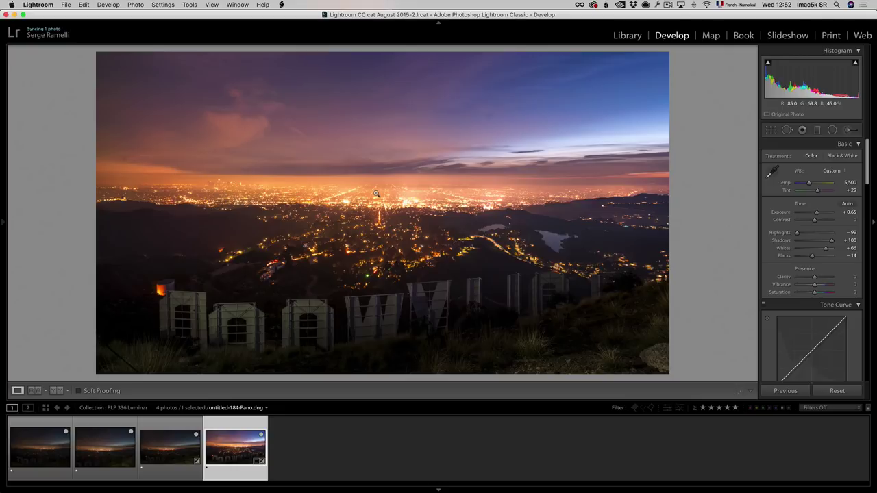
pyautogui.click(848, 132)
pyautogui.moveTo(635, 361)
pyautogui.mouseDown()
pyautogui.moveTo(515, 354)
pyautogui.moveTo(201, 370)
pyautogui.moveTo(108, 353)
pyautogui.moveTo(446, 364)
pyautogui.moveTo(656, 308)
pyautogui.moveTo(655, 360)
pyautogui.moveTo(644, 363)
pyautogui.moveTo(656, 317)
pyautogui.moveTo(522, 367)
pyautogui.moveTo(493, 359)
pyautogui.moveTo(452, 385)
pyautogui.moveTo(127, 400)
pyautogui.moveTo(357, 342)
pyautogui.mouseUp()
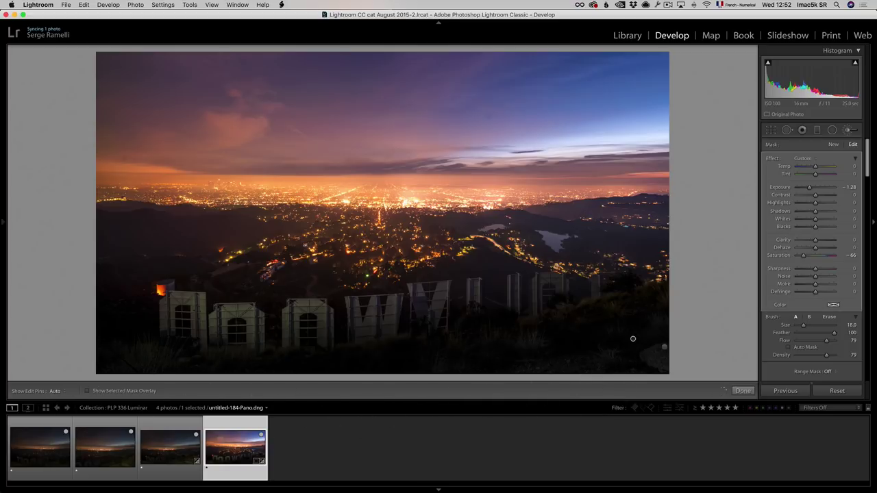
# Step: Start a new brush mask with added clarity and exposure, painting the sign's W letters
pyautogui.click(834, 145)
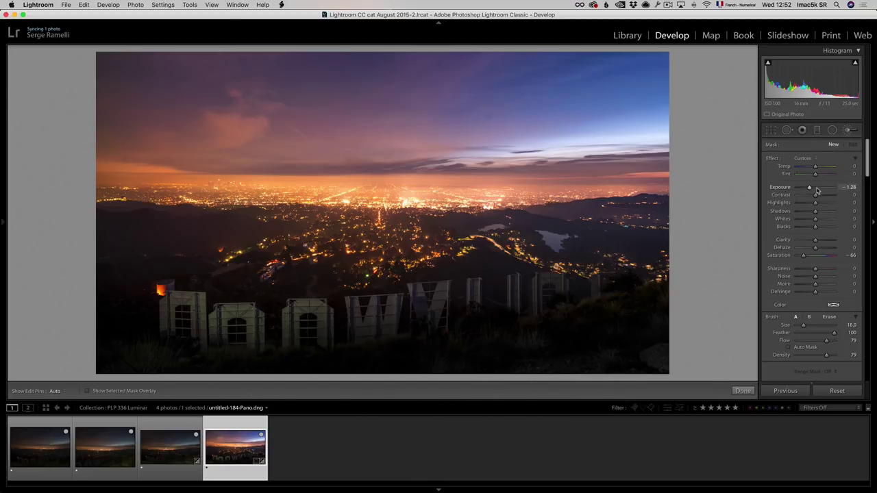
pyautogui.scroll(-4, 552, 309)
pyautogui.moveTo(551, 287); pyautogui.dragTo(555, 288)
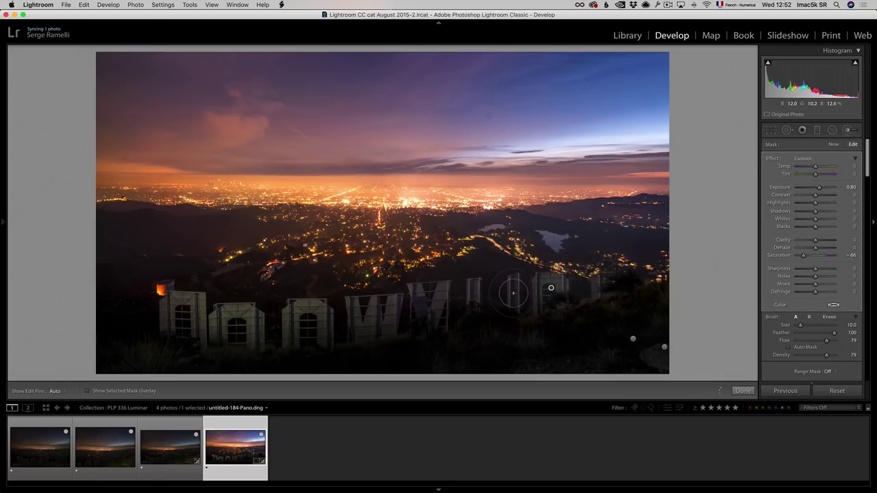
pyautogui.click(824, 240)
pyautogui.click(821, 188)
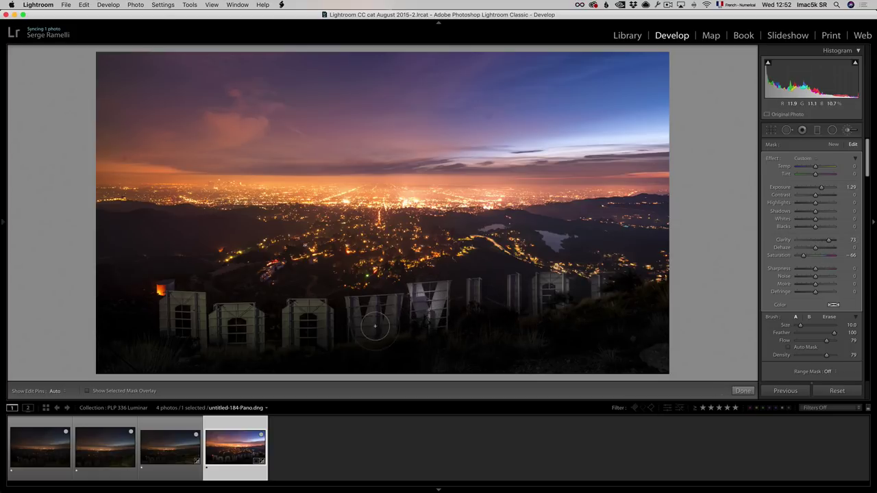
pyautogui.moveTo(373, 332)
pyautogui.mouseDown()
pyautogui.moveTo(381, 316)
pyautogui.moveTo(243, 326)
pyautogui.moveTo(223, 301)
pyautogui.moveTo(233, 322)
pyautogui.mouseUp()
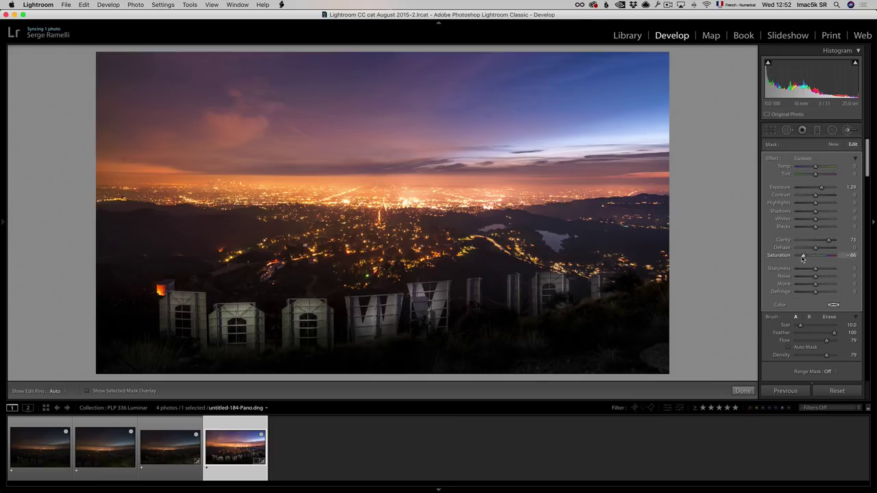
# Step: Brush the remaining sign letters, settling at Exposure +0.52, Clarity +73, Saturation -73
pyautogui.scroll(-3, 478, 296)
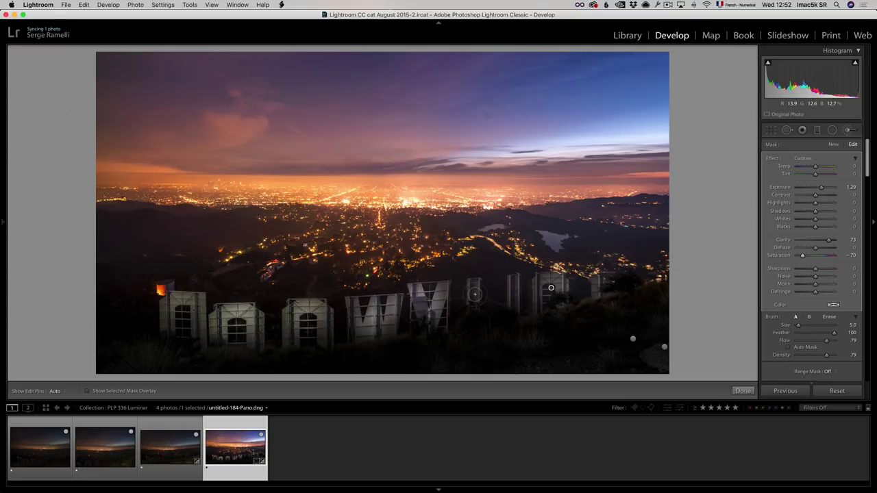
pyautogui.moveTo(471, 289); pyautogui.dragTo(518, 283)
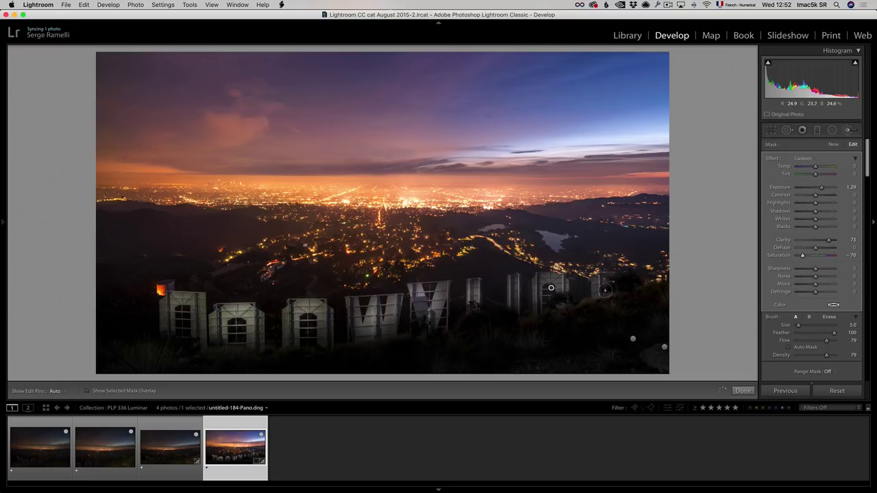
pyautogui.press('h')
pyautogui.moveTo(157, 326)
pyautogui.mouseDown()
pyautogui.moveTo(180, 297)
pyautogui.moveTo(188, 301)
pyautogui.moveTo(194, 334)
pyautogui.mouseUp()
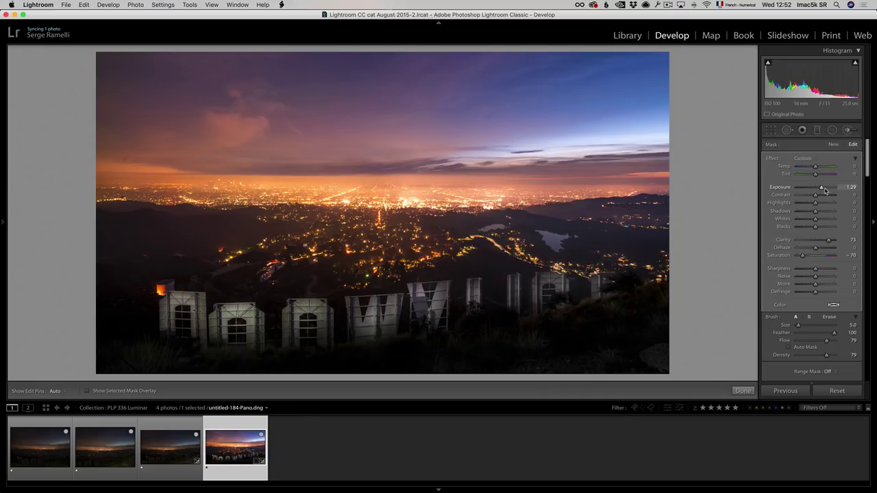
pyautogui.moveTo(822, 191); pyautogui.dragTo(820, 191)
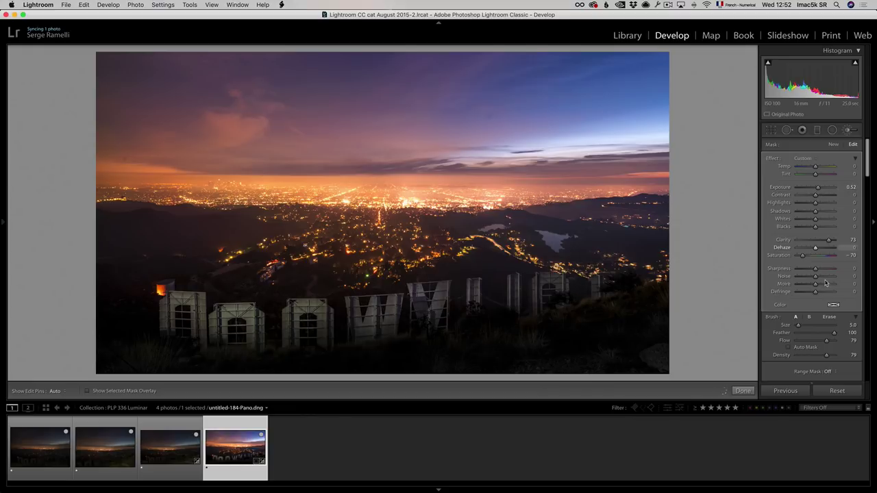
pyautogui.click(747, 392)
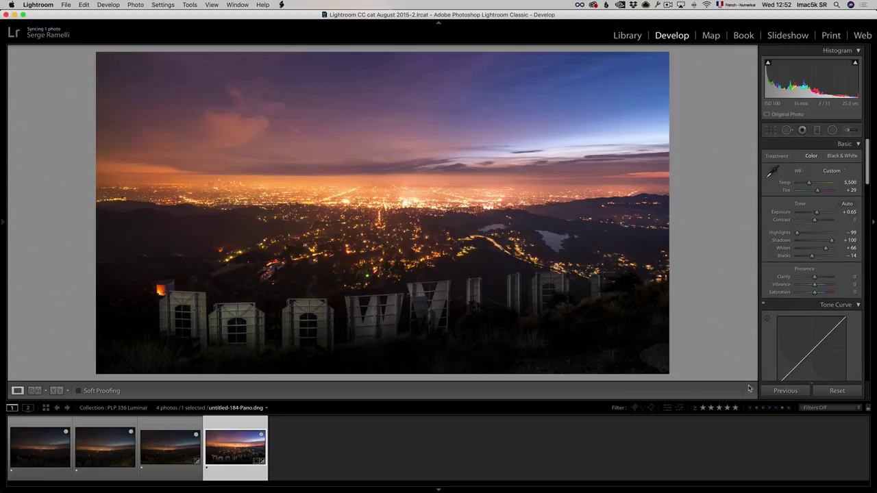
# Step: Paint a new brush at about -1 exposure over the red light above the sign
pyautogui.click(849, 132)
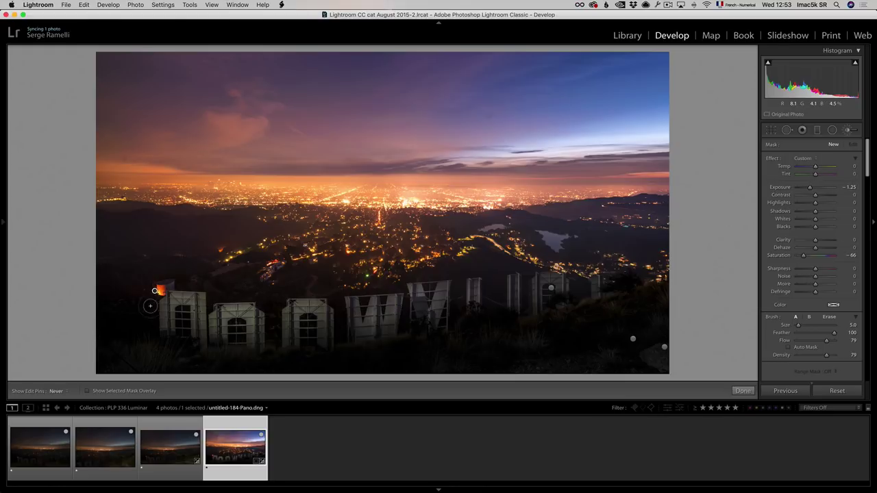
pyautogui.press('h')
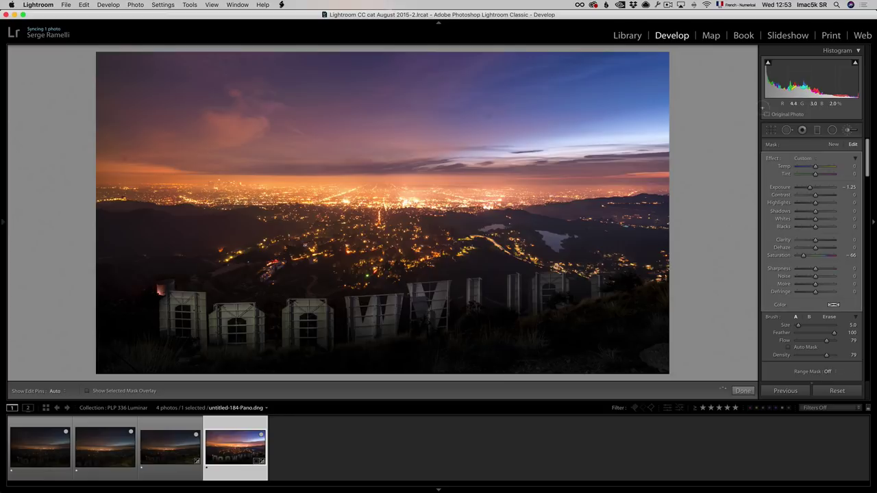
pyautogui.moveTo(808, 188); pyautogui.dragTo(797, 190)
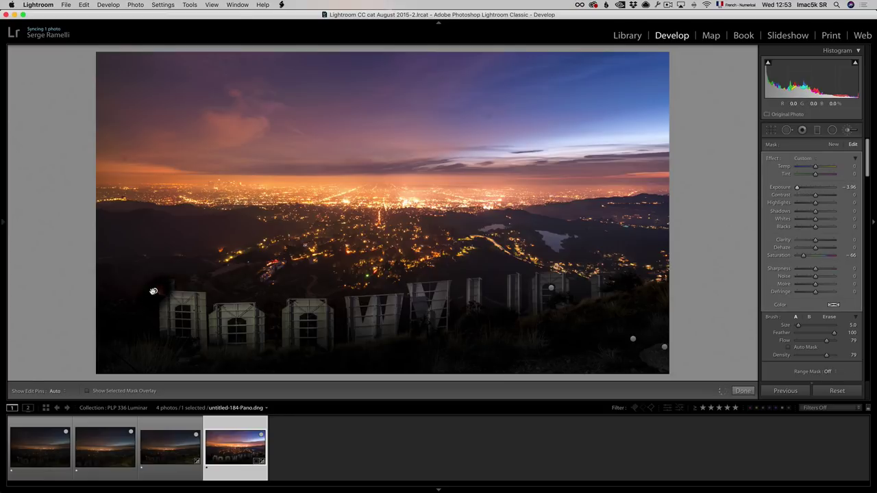
pyautogui.moveTo(157, 276); pyautogui.dragTo(157, 287)
pyautogui.click(807, 188)
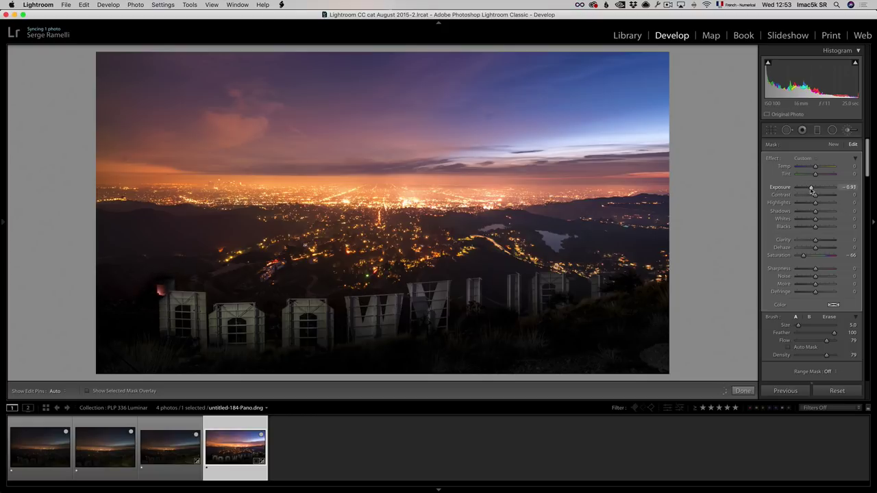
# Step: Toggle the brush adjustments off and on to compare, then close the brush tool
pyautogui.scroll(-3, 801, 322)
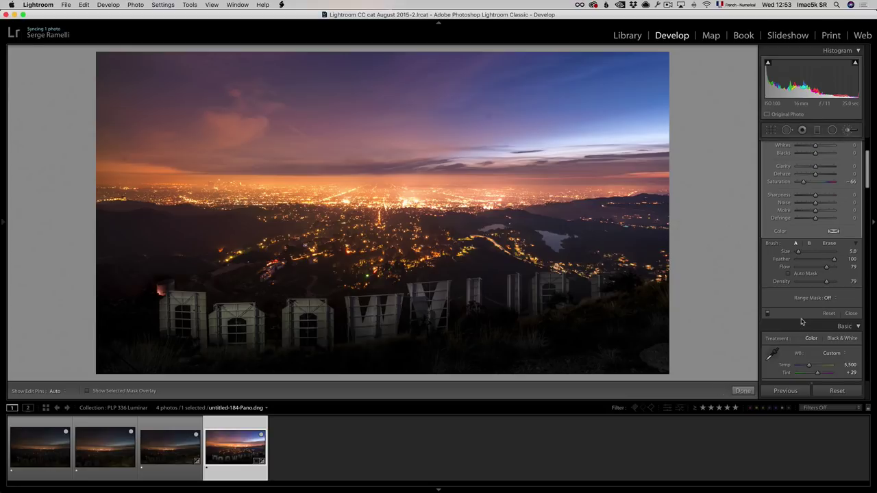
pyautogui.click(767, 314)
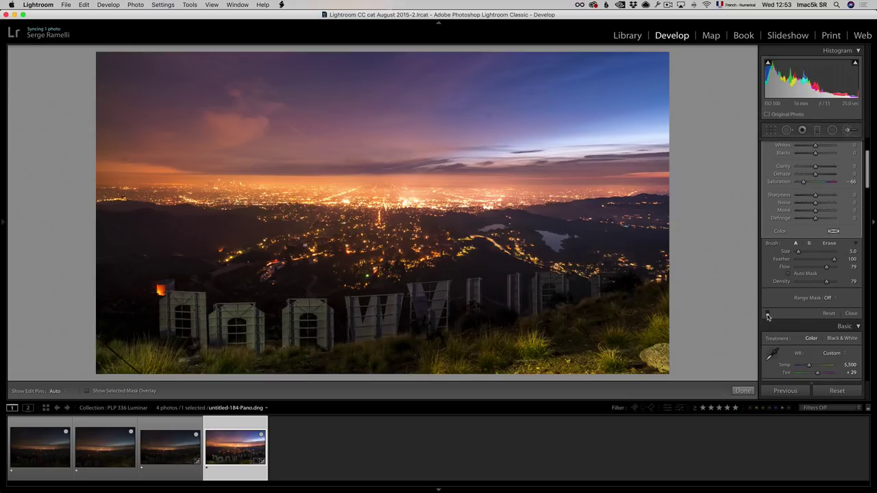
pyautogui.click(767, 314)
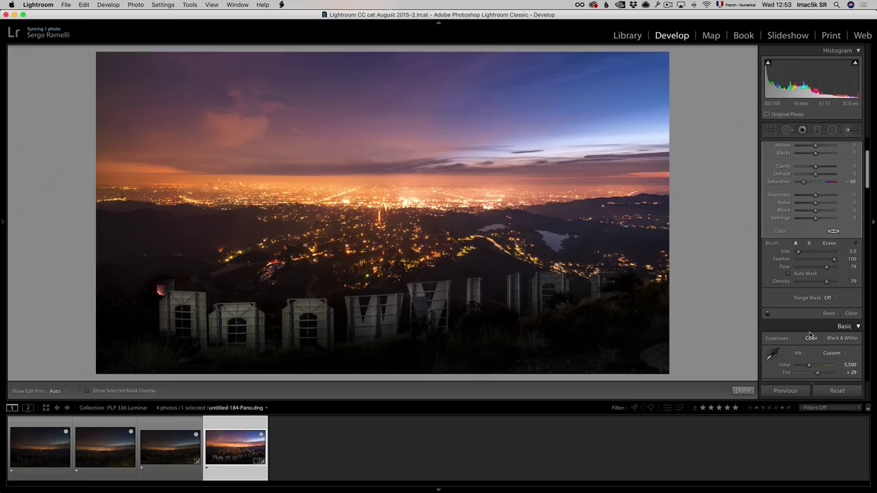
pyautogui.click(851, 314)
# Step: Draw an inverted radial filter oval around the city lights
pyautogui.scroll(-5, 801, 288)
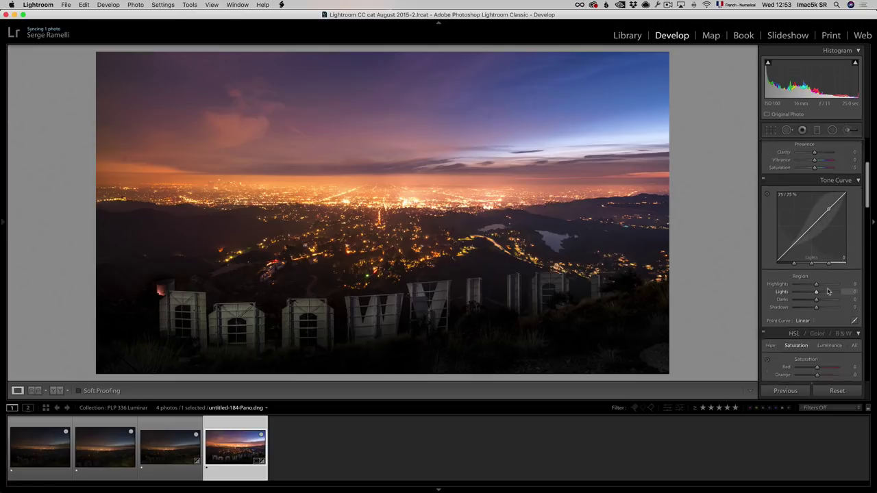
pyautogui.scroll(5, 798, 272)
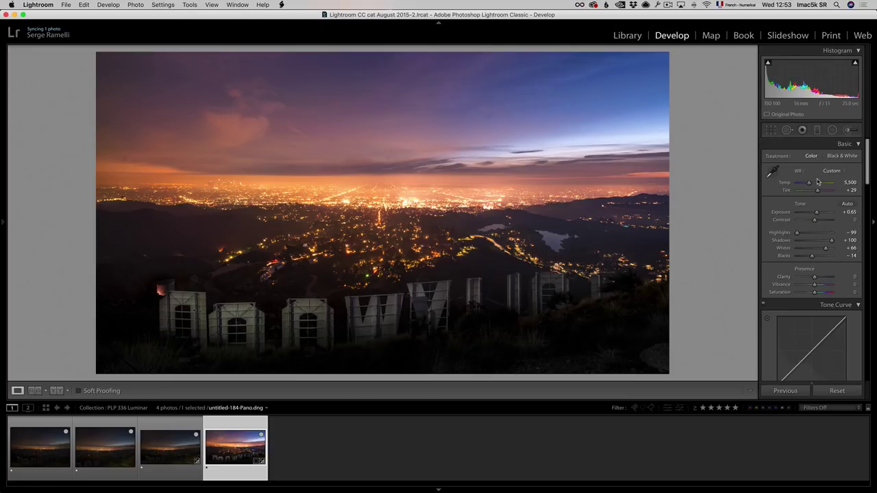
pyautogui.click(831, 129)
pyautogui.moveTo(355, 215); pyautogui.dragTo(593, 277)
pyautogui.click(796, 329)
# Step: Give the radial filter Feather 100, Exposure 0.57 and Clarity 81
pyautogui.moveTo(815, 320); pyautogui.dragTo(835, 320)
pyautogui.click(817, 159)
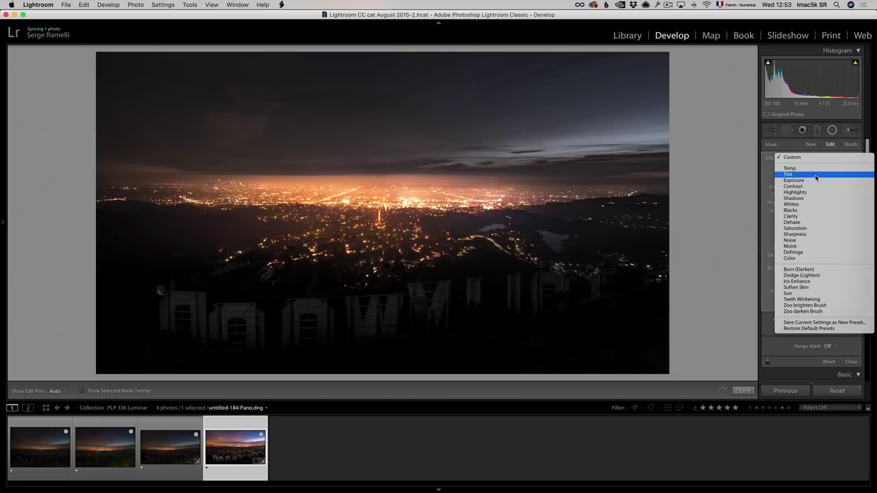
pyautogui.click(816, 179)
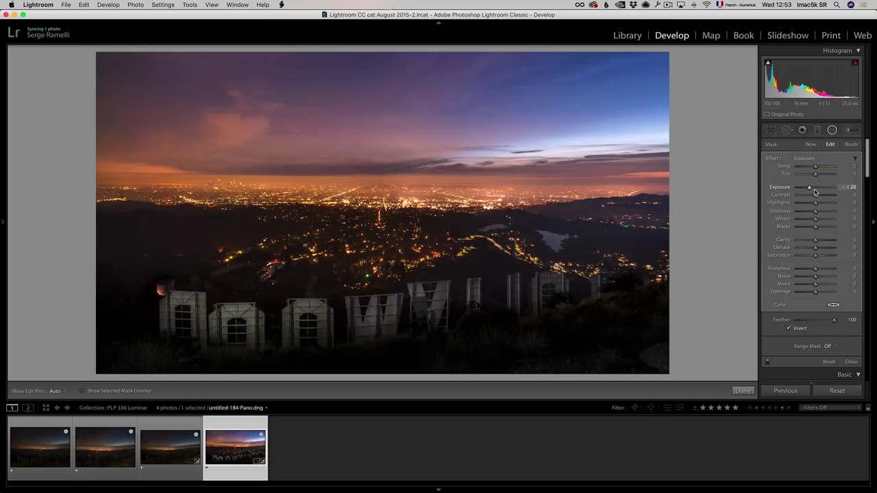
pyautogui.moveTo(815, 190); pyautogui.dragTo(818, 188)
pyautogui.moveTo(815, 240); pyautogui.dragTo(831, 241)
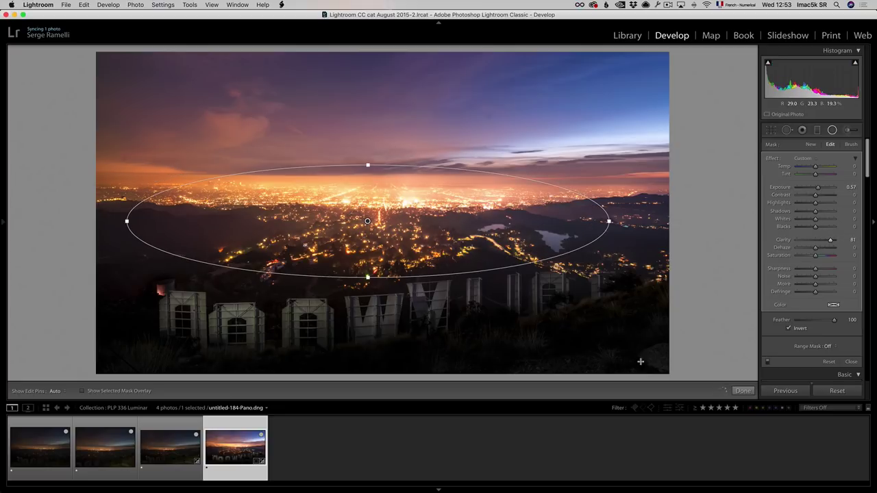
pyautogui.click(743, 390)
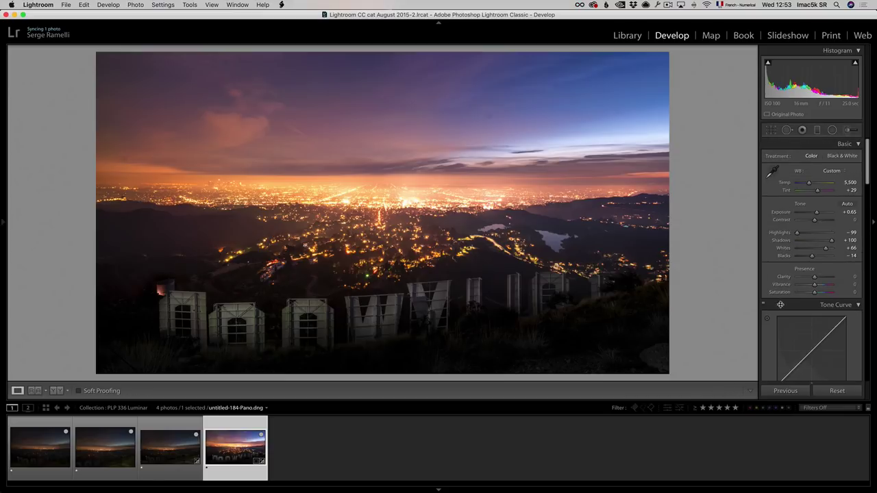
# Step: Set Vibrance to +24 and send a copy with Lightroom adjustments to Luminar 2018
pyautogui.moveTo(815, 285); pyautogui.dragTo(821, 288)
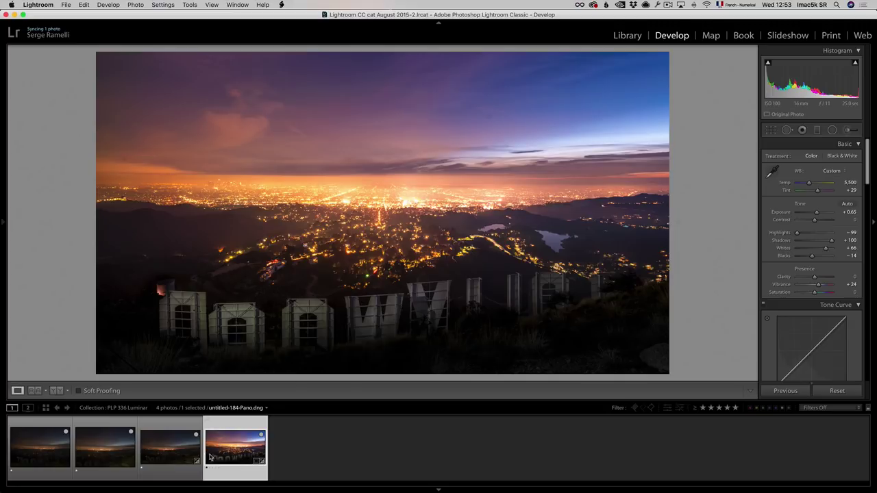
pyautogui.rightClick(222, 449)
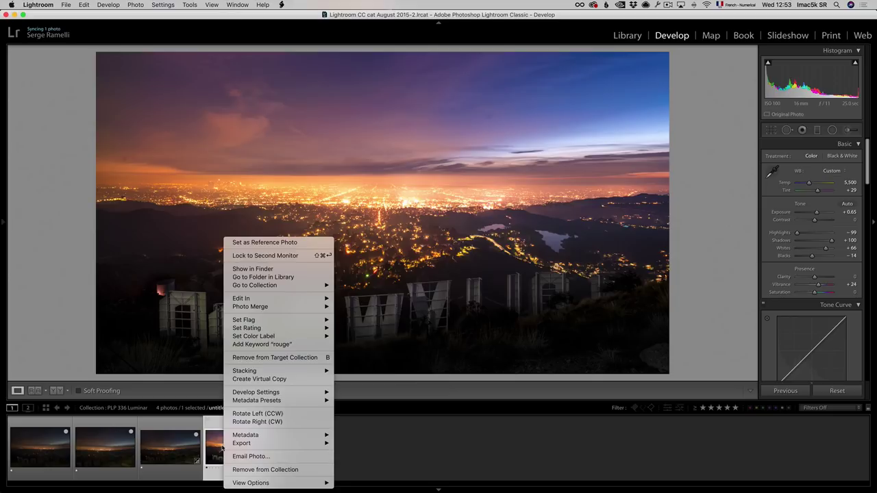
pyautogui.moveTo(251, 445)
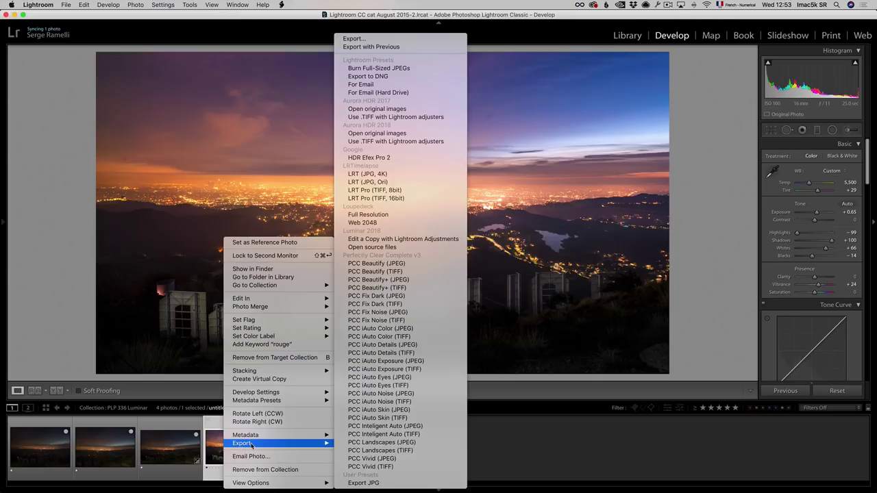
pyautogui.click(353, 239)
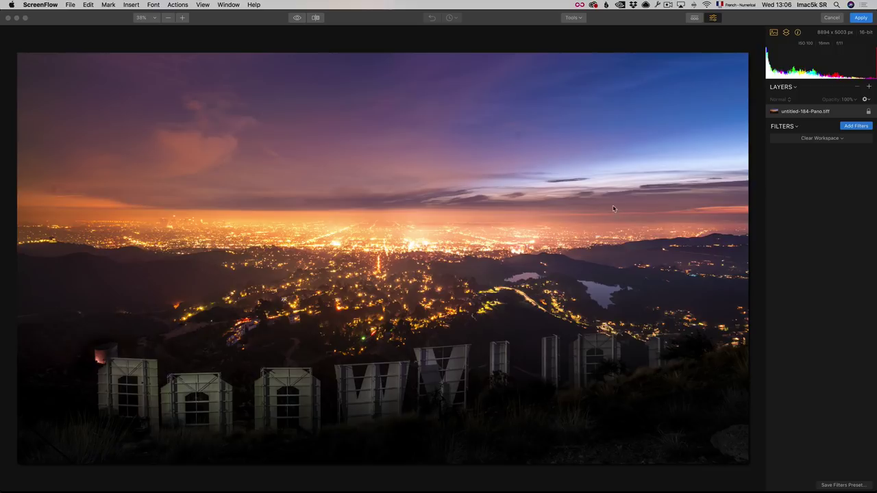
# Step: Activate the Luminar 2018 window and open its Filters Catalog for the panorama
pyautogui.click(796, 128)
pyautogui.click(792, 128)
pyautogui.click(815, 128)
# Step: Add Advanced Contrast from Favorites with Highlights 52, Midtones 54 and Shadows 51
pyautogui.click(857, 127)
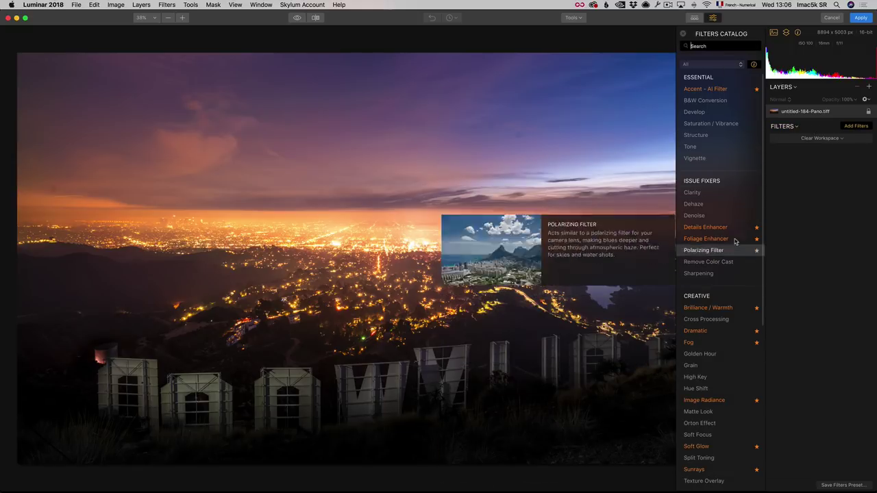
pyautogui.click(721, 66)
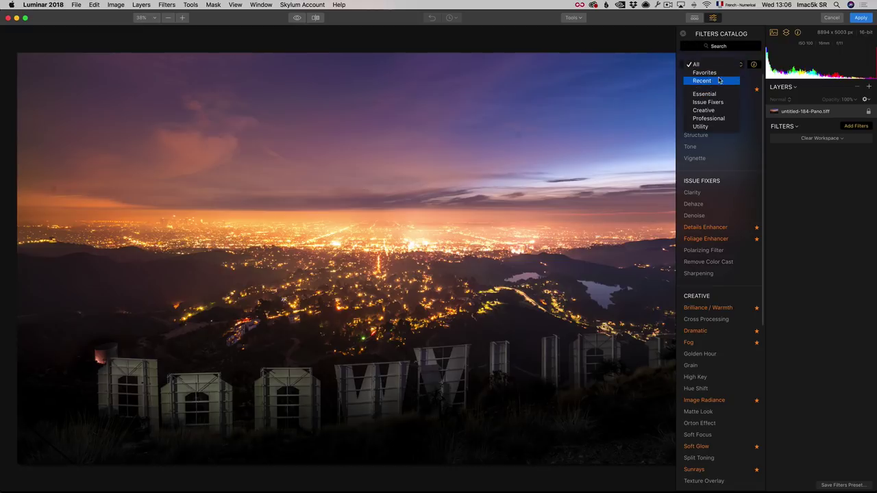
pyautogui.click(717, 77)
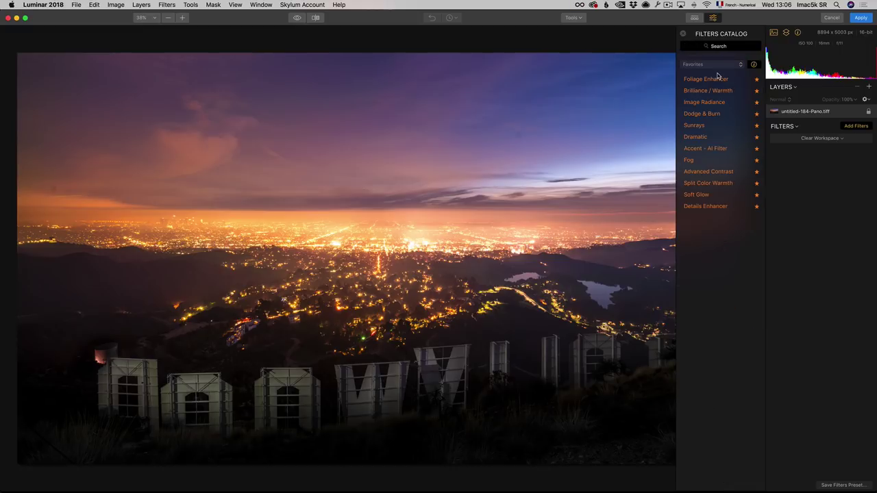
pyautogui.click(716, 172)
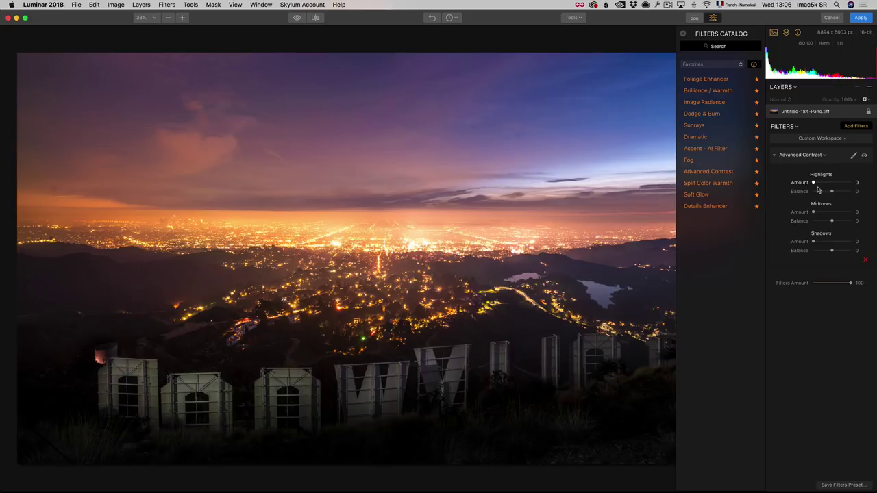
pyautogui.moveTo(814, 184); pyautogui.dragTo(833, 183)
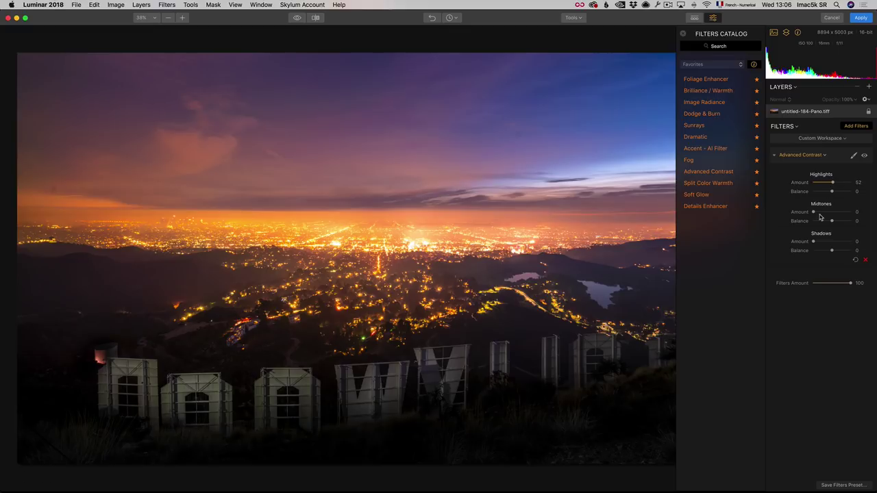
pyautogui.moveTo(814, 213); pyautogui.dragTo(833, 243)
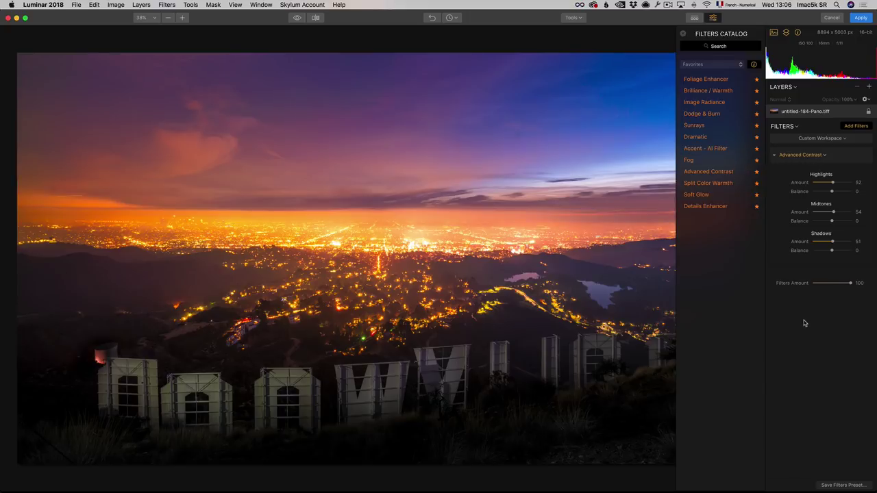
# Step: Add the Accent - AI Filter at Boost 39 and choose Brush from its masking menu
pyautogui.click(713, 148)
pyautogui.moveTo(813, 301); pyautogui.dragTo(866, 304)
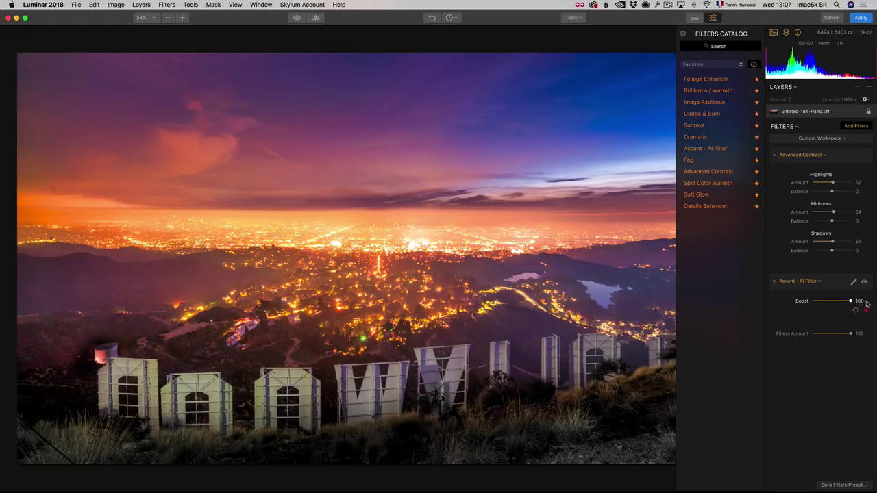
pyautogui.moveTo(866, 304); pyautogui.dragTo(829, 306)
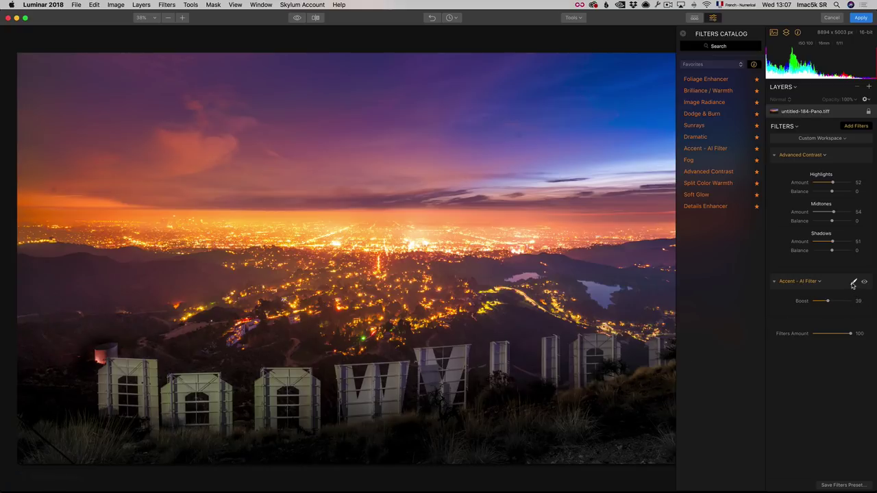
pyautogui.click(854, 283)
pyautogui.click(795, 293)
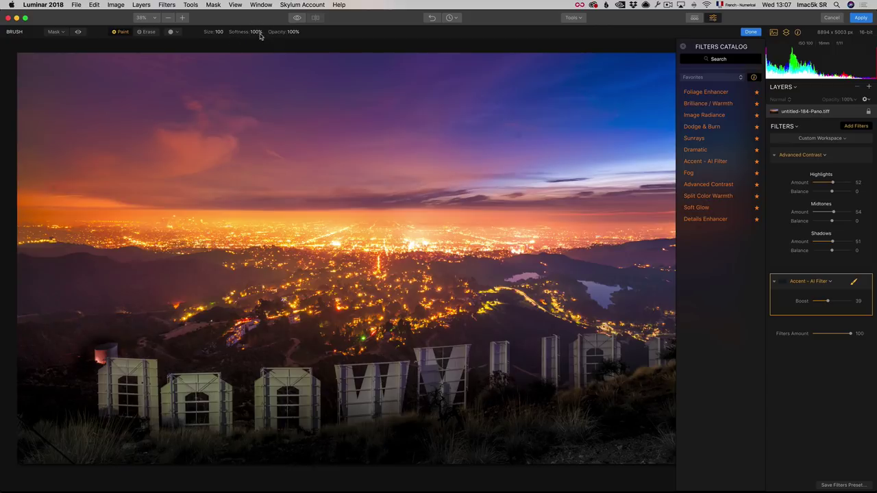
# Step: Paint the Accent AI Filter mask with a 318-size brush, then toggle the filter to compare
pyautogui.click(222, 32)
pyautogui.moveTo(223, 39); pyautogui.dragTo(232, 39)
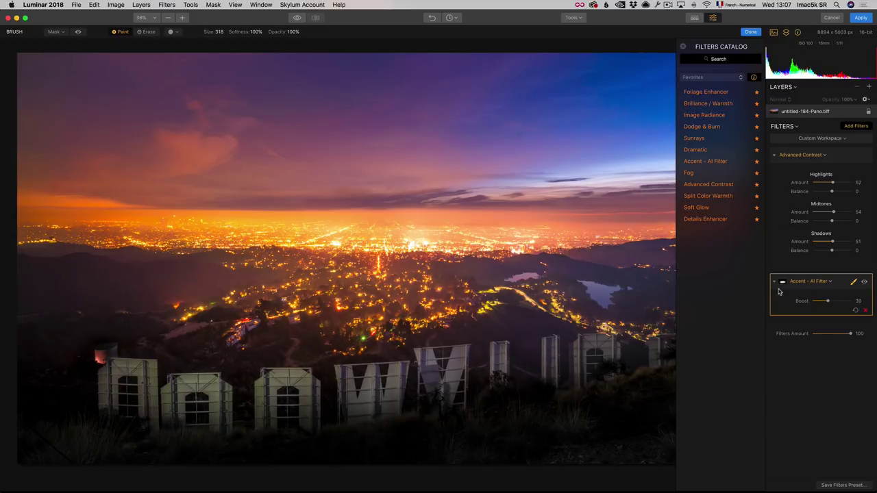
pyautogui.click(865, 284)
pyautogui.click(865, 284)
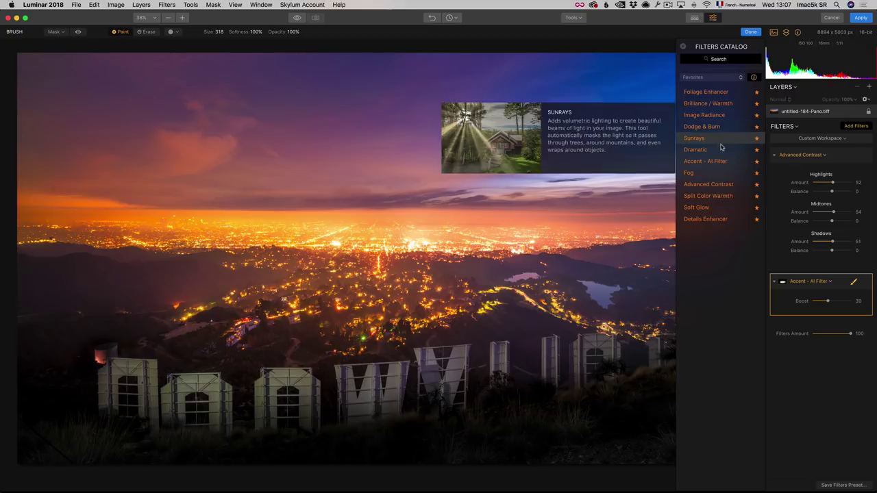
# Step: Add a Details Enhancer with Small 29 and Medium 23, closing the Accent mask brush
pyautogui.click(713, 219)
pyautogui.moveTo(832, 360); pyautogui.dragTo(837, 371)
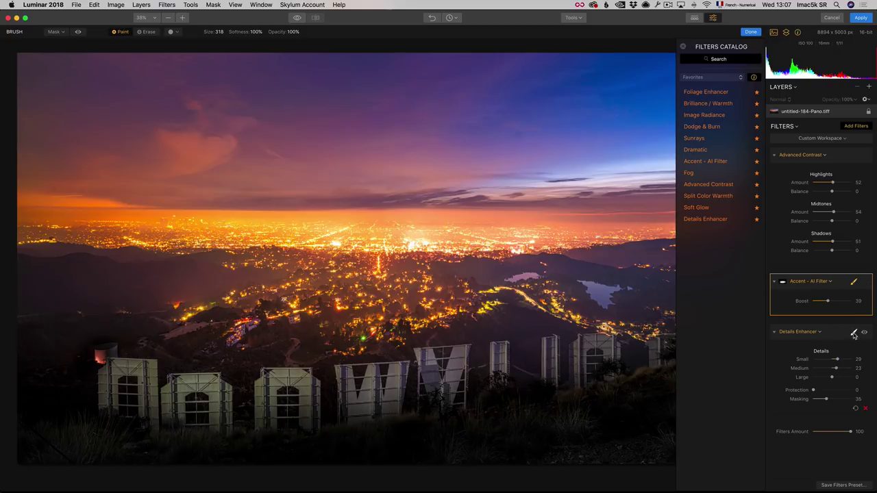
pyautogui.click(854, 333)
pyautogui.click(853, 333)
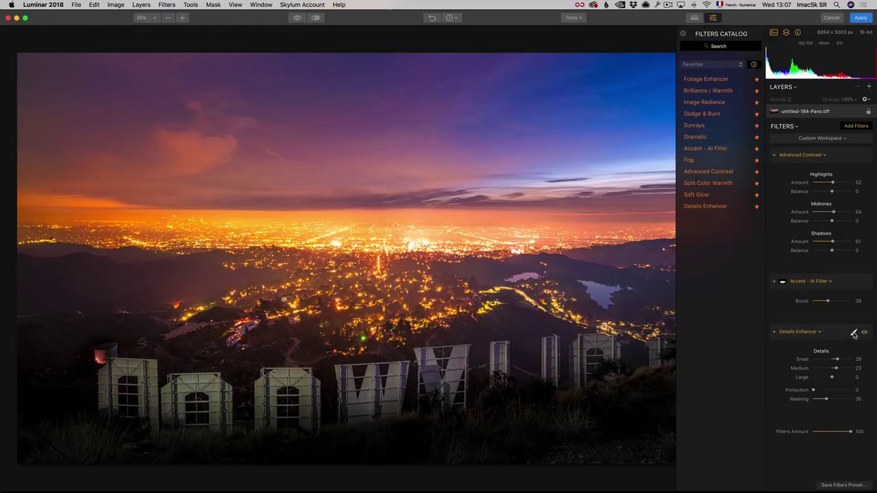
# Step: Brush the Details Enhancer mask onto the hillside city lights
pyautogui.click(853, 334)
pyautogui.click(828, 345)
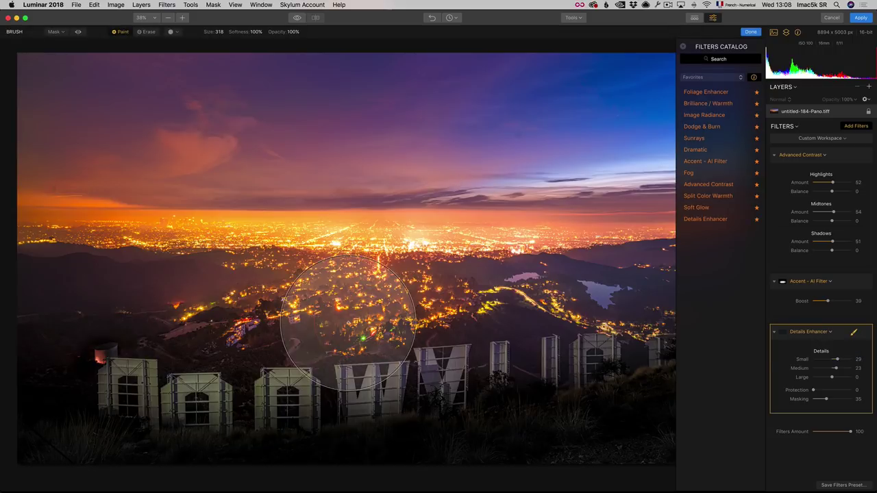
pyautogui.moveTo(348, 322)
pyautogui.mouseDown()
pyautogui.moveTo(402, 314)
pyautogui.moveTo(316, 344)
pyautogui.moveTo(164, 349)
pyautogui.moveTo(186, 324)
pyautogui.moveTo(265, 323)
pyautogui.moveTo(331, 350)
pyautogui.moveTo(546, 332)
pyautogui.moveTo(539, 307)
pyautogui.moveTo(489, 337)
pyautogui.moveTo(594, 315)
pyautogui.moveTo(605, 323)
pyautogui.moveTo(291, 327)
pyautogui.moveTo(453, 332)
pyautogui.moveTo(215, 314)
pyautogui.moveTo(290, 341)
pyautogui.moveTo(599, 317)
pyautogui.moveTo(272, 311)
pyautogui.moveTo(307, 334)
pyautogui.moveTo(420, 320)
pyautogui.mouseUp()
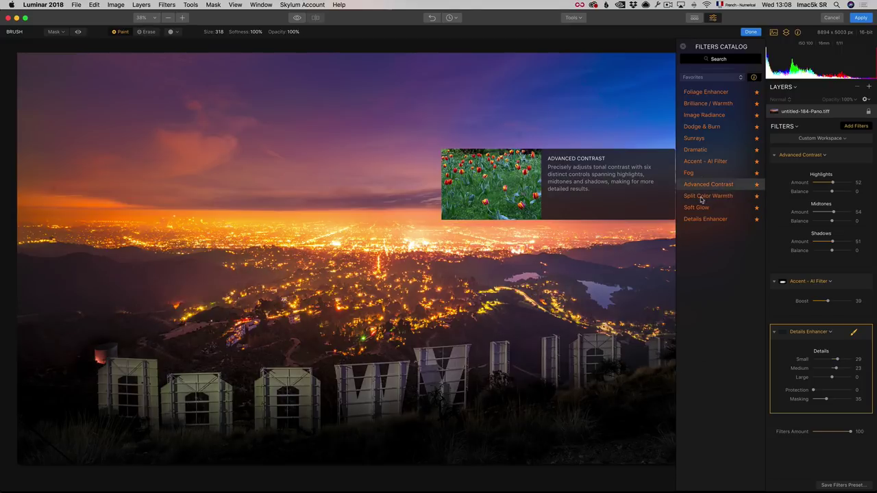
# Step: Add Dodge & Burn and darken the bottom-right corner with a 232-size brush
pyautogui.click(701, 128)
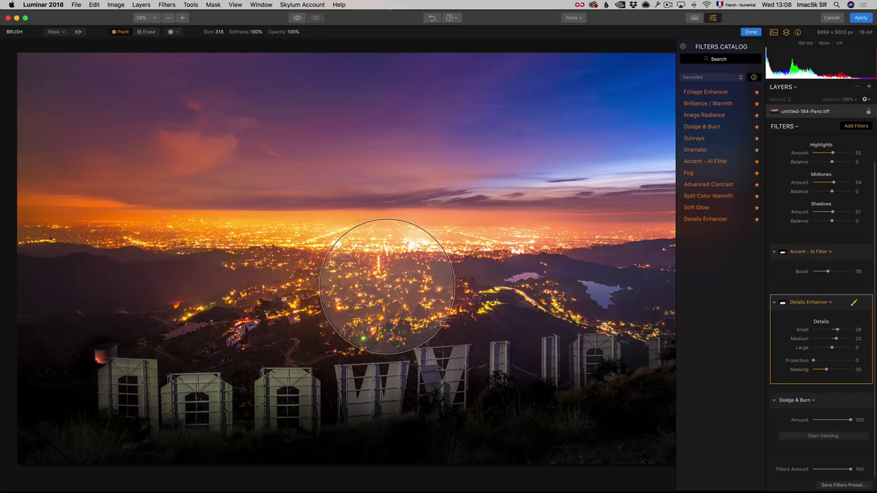
pyautogui.click(816, 437)
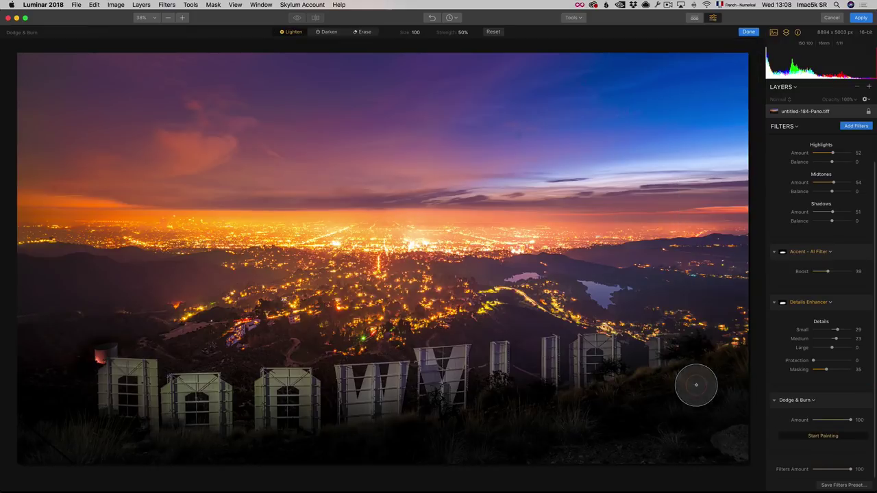
pyautogui.click(322, 32)
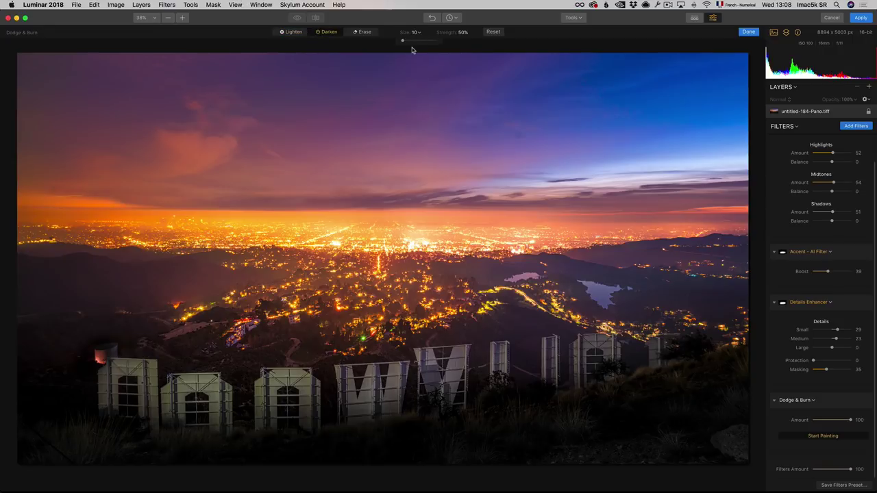
pyautogui.moveTo(411, 41); pyautogui.dragTo(421, 40)
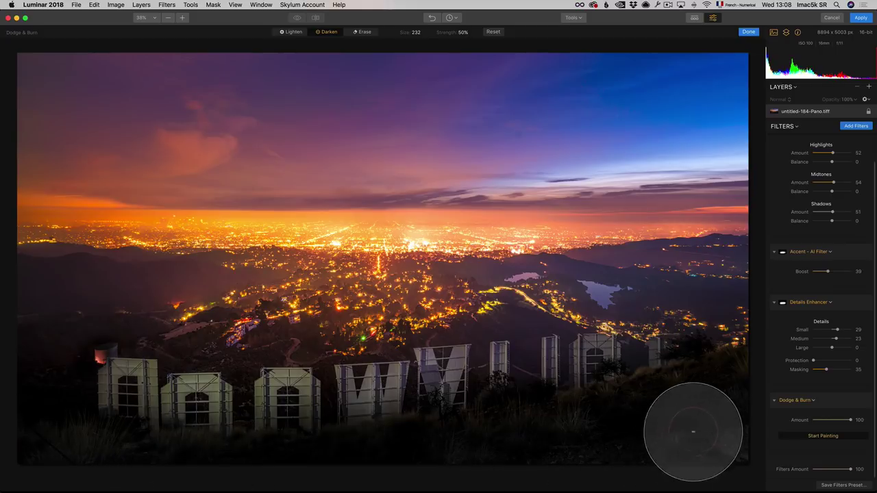
pyautogui.moveTo(697, 428); pyautogui.dragTo(744, 435)
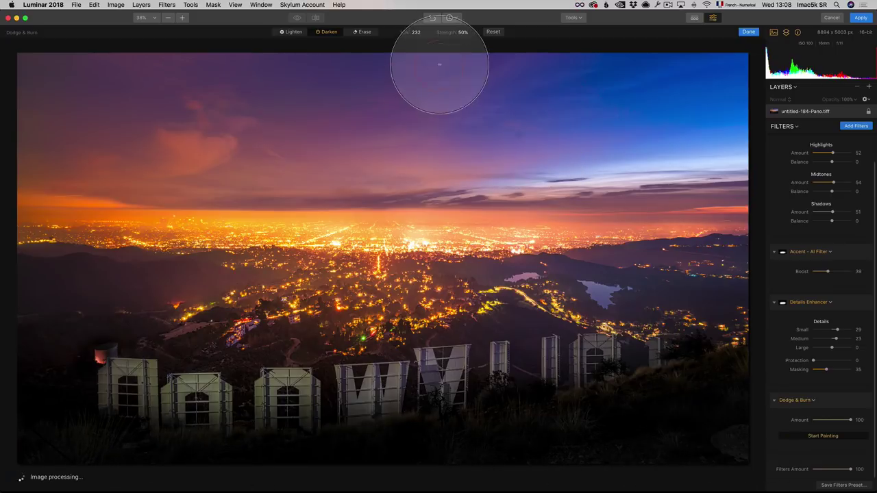
# Step: Set strength 22% and size 308, then lighten the hillside city lights
pyautogui.moveTo(463, 32); pyautogui.dragTo(454, 40)
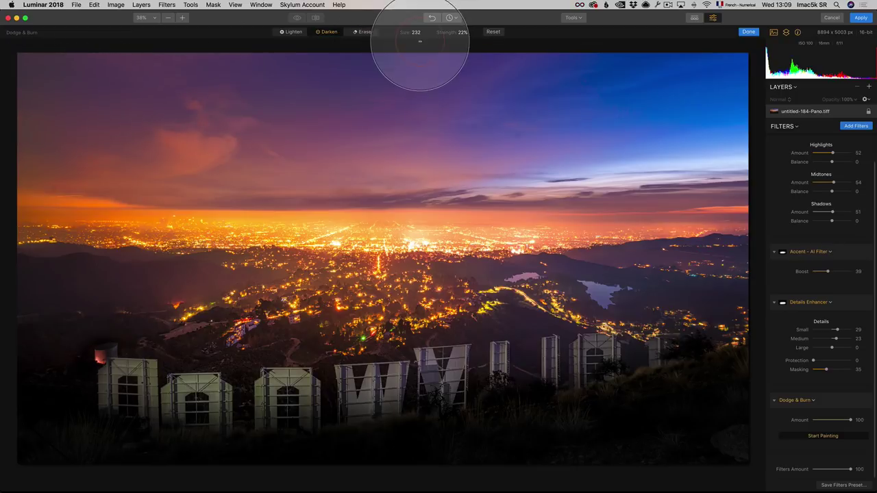
pyautogui.moveTo(424, 40); pyautogui.dragTo(433, 40)
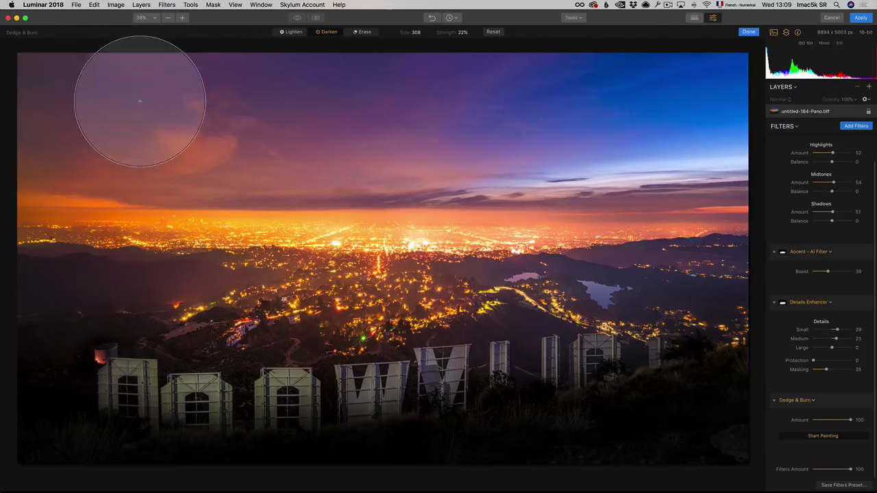
pyautogui.click(291, 31)
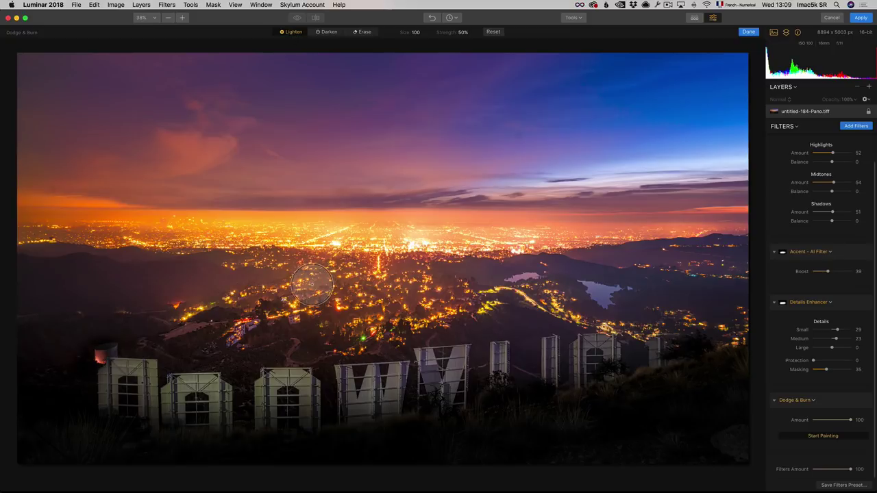
pyautogui.moveTo(225, 322)
pyautogui.mouseDown()
pyautogui.moveTo(247, 303)
pyautogui.moveTo(267, 320)
pyautogui.moveTo(325, 301)
pyautogui.moveTo(356, 299)
pyautogui.moveTo(378, 309)
pyautogui.moveTo(536, 274)
pyautogui.moveTo(524, 275)
pyautogui.moveTo(543, 289)
pyautogui.moveTo(580, 281)
pyautogui.moveTo(635, 301)
pyautogui.moveTo(552, 266)
pyautogui.moveTo(654, 281)
pyautogui.moveTo(661, 270)
pyautogui.moveTo(710, 314)
pyautogui.moveTo(579, 288)
pyautogui.mouseUp()
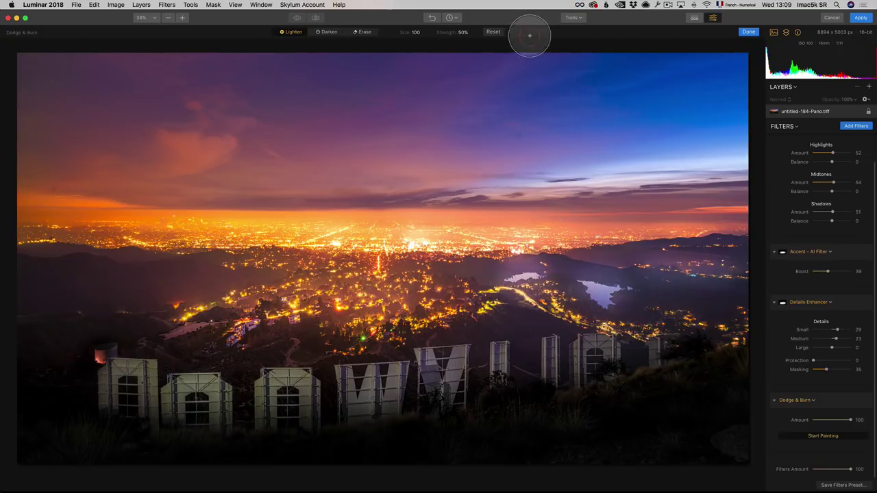
# Step: Finish Dodge & Burn, delete the Details Enhancer, compare before/after, and apply the edits
pyautogui.click(749, 33)
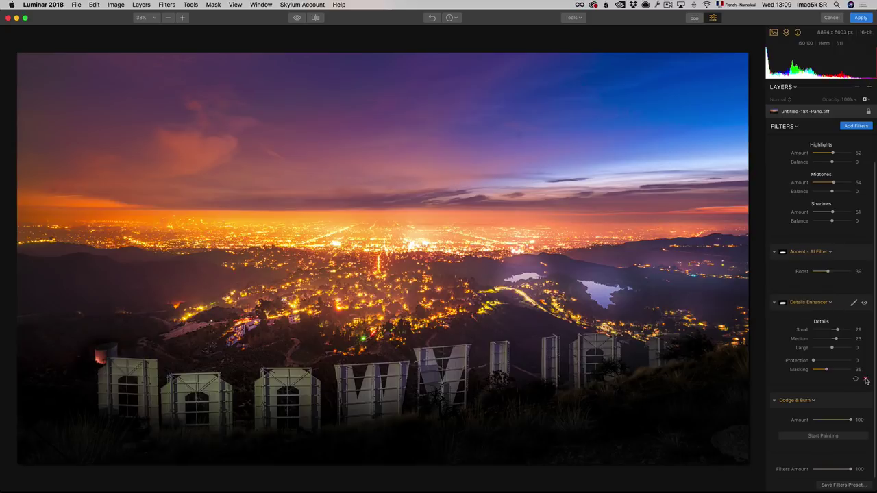
pyautogui.click(866, 380)
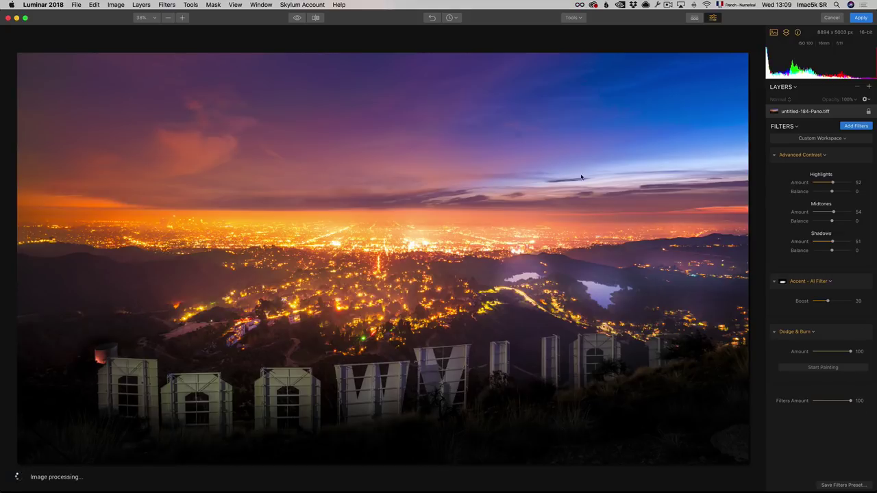
pyautogui.click(297, 18)
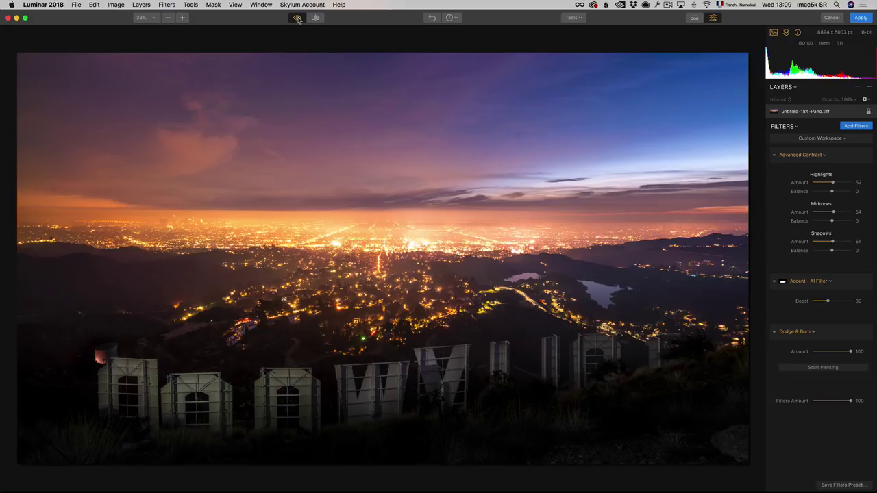
pyautogui.click(297, 19)
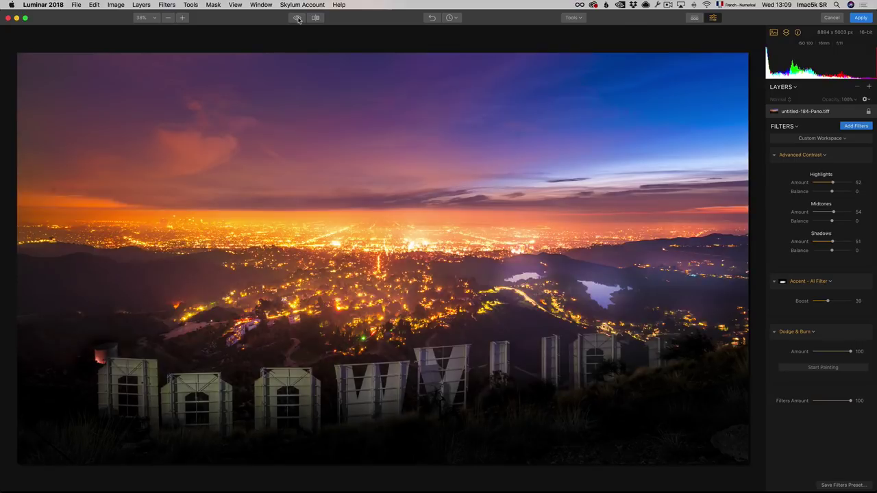
pyautogui.click(861, 17)
# Step: In Lightroom, view the original, Lightroom-edited and Luminar-finished panoramas, then heal a sky spot
pyautogui.press('super+Tab')
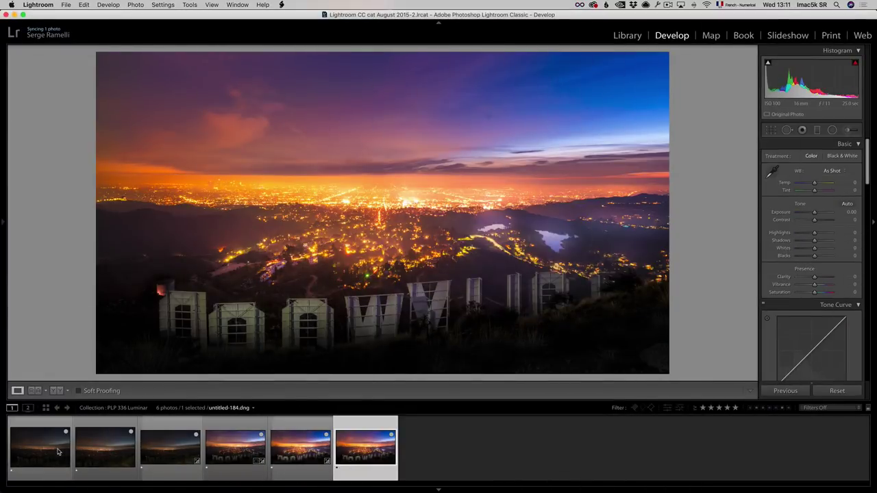
pyautogui.click(58, 451)
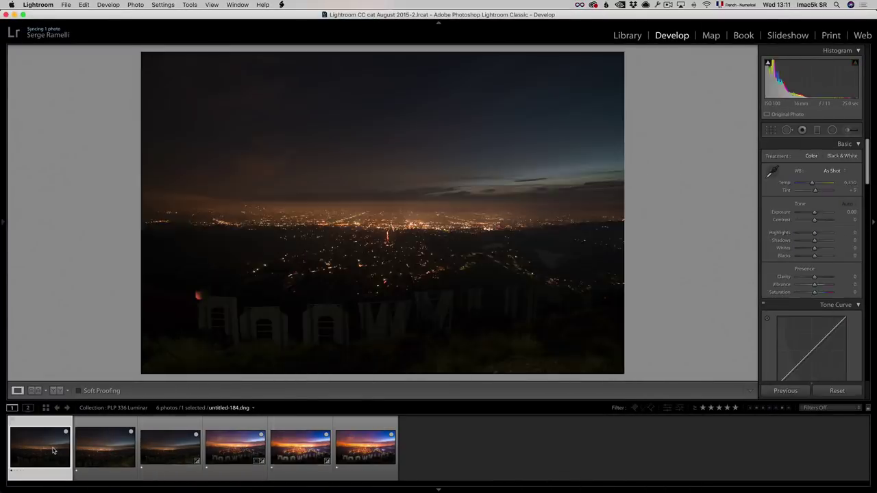
pyautogui.click(242, 452)
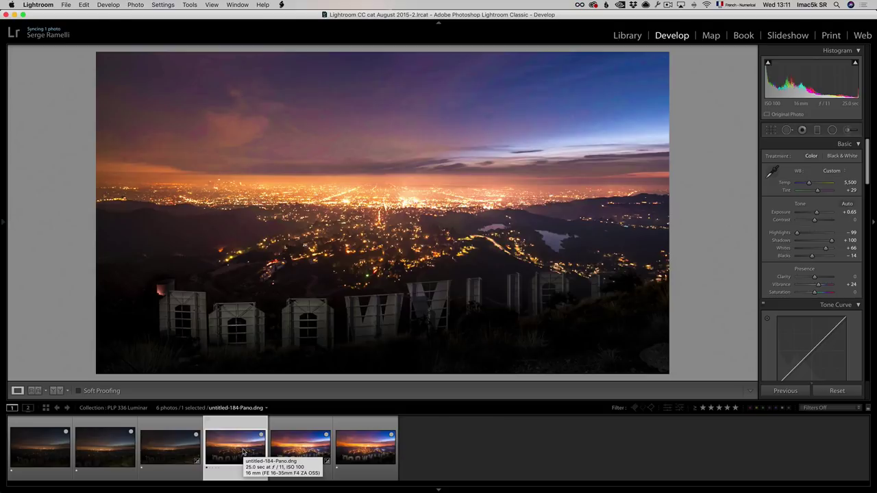
pyautogui.click(373, 452)
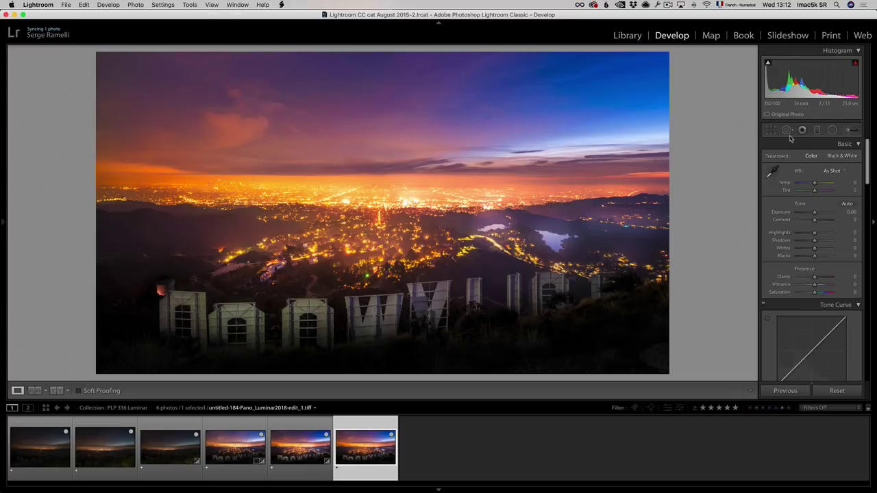
pyautogui.press('q')
pyautogui.click(486, 116)
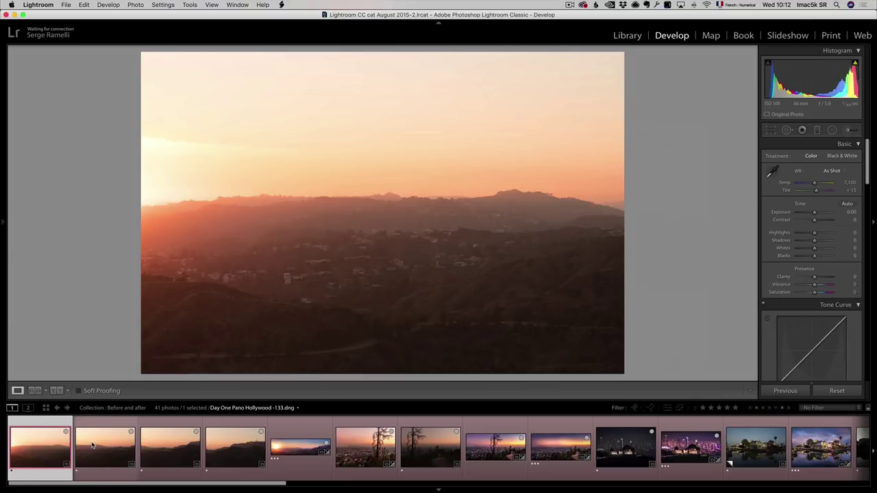
# Step: Step through the sunset hike examples to the dark and edited Griffith Observatory night shots
pyautogui.click(93, 446)
pyautogui.click(169, 452)
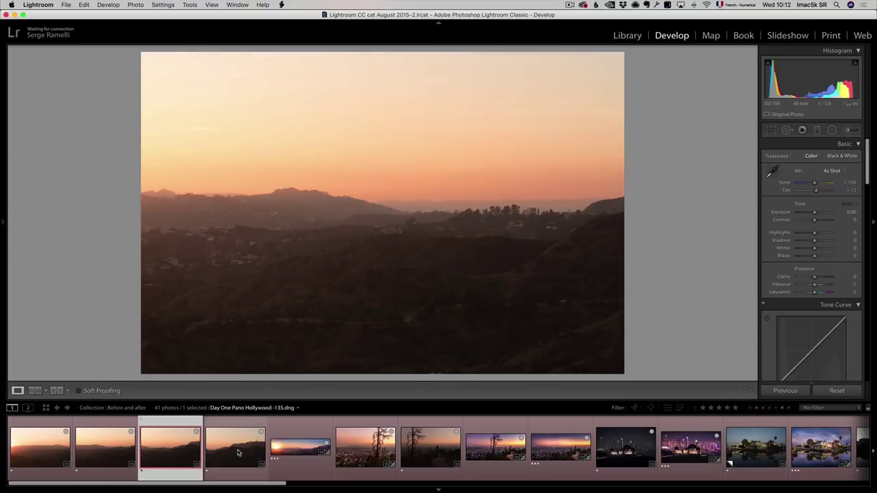
pyautogui.click(237, 453)
pyautogui.click(295, 446)
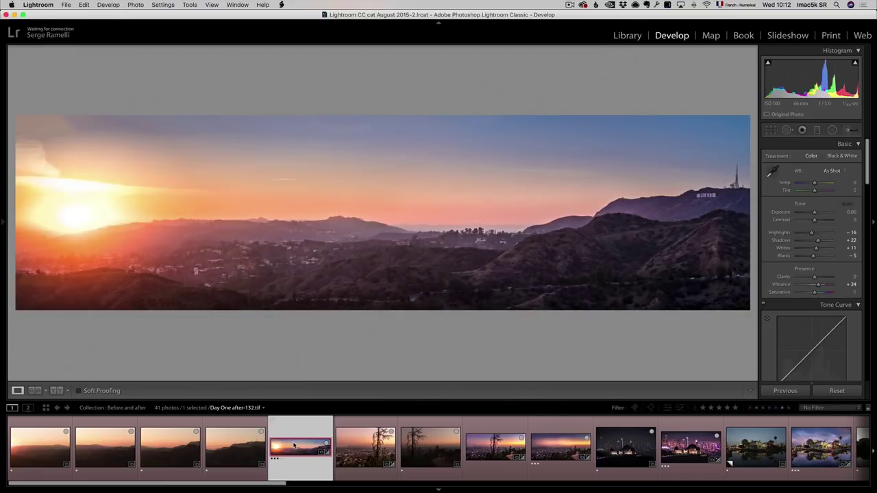
pyautogui.click(367, 461)
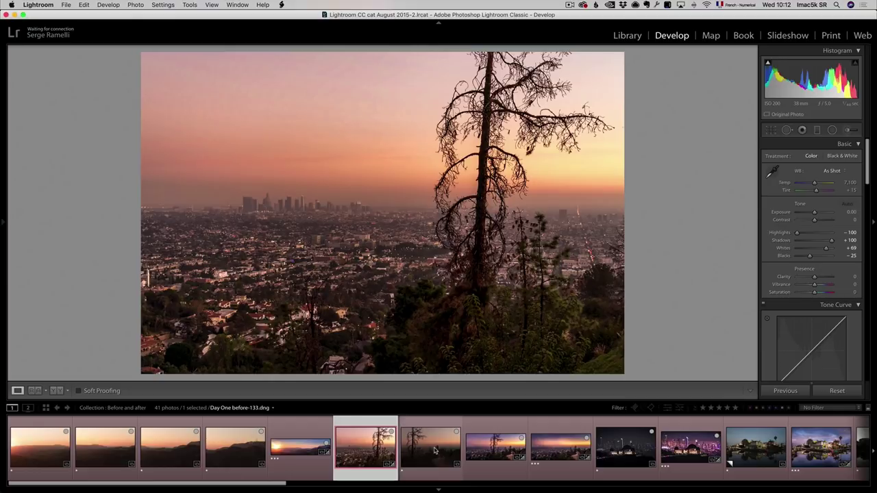
pyautogui.click(433, 450)
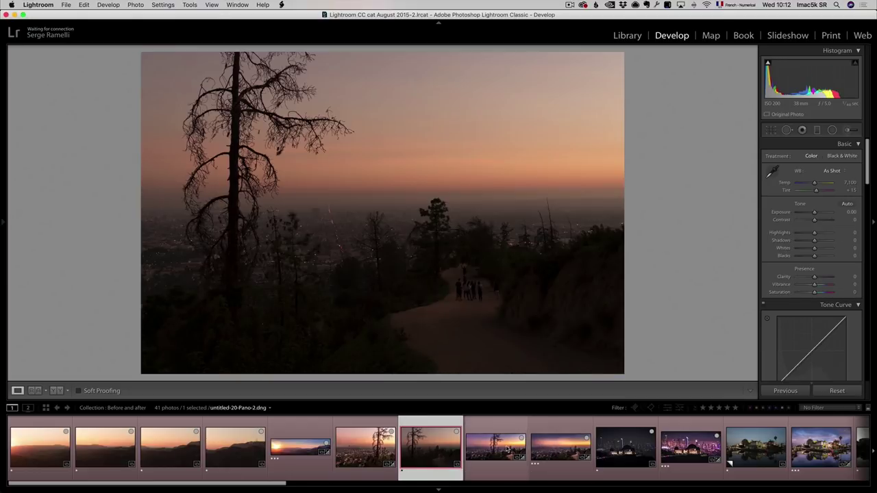
pyautogui.click(508, 450)
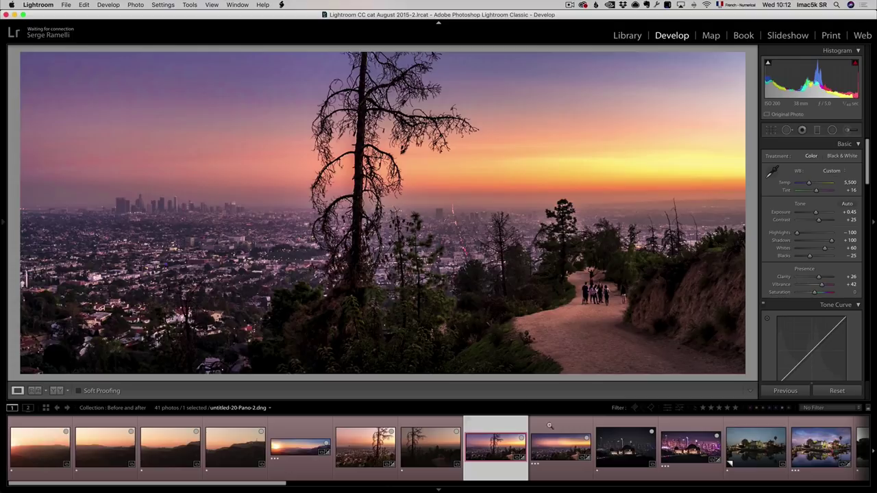
pyautogui.click(559, 454)
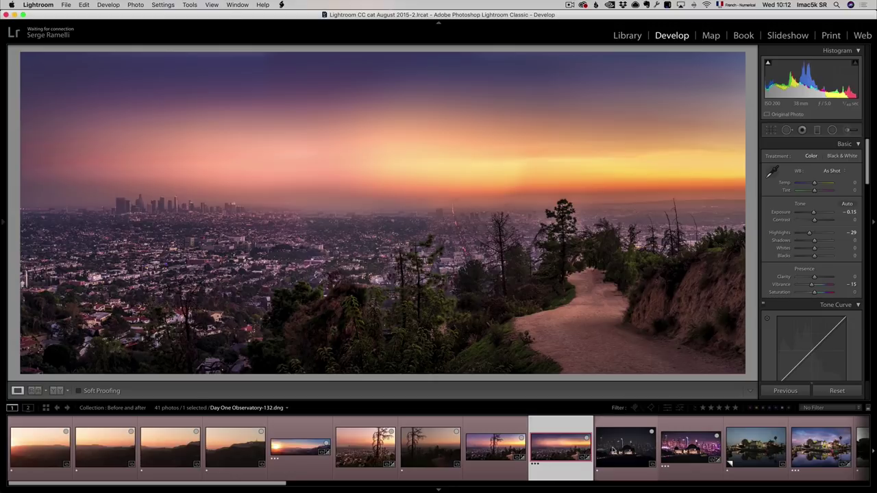
pyautogui.click(616, 447)
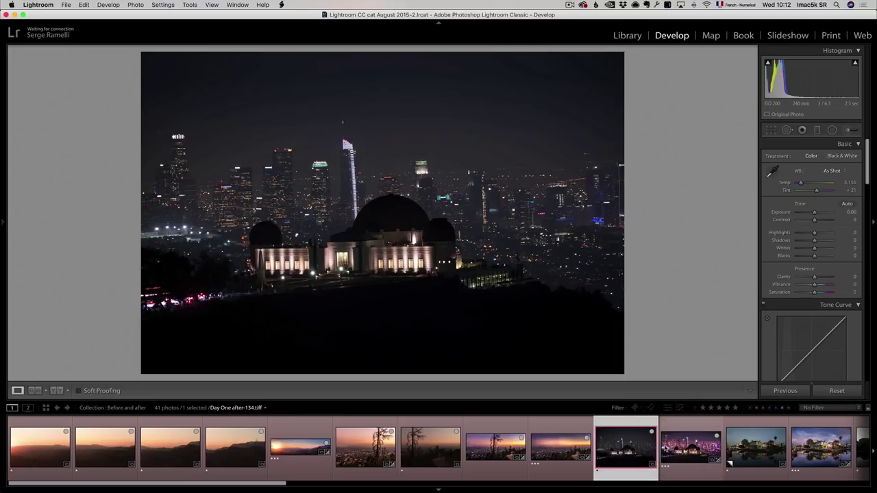
pyautogui.click(682, 448)
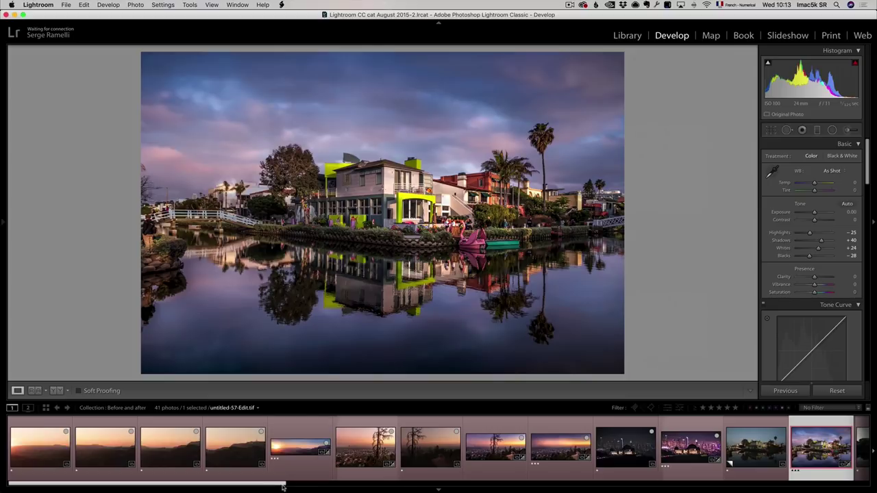
# Step: Show the dark unedited canal photo, then its edited sunset version
pyautogui.moveTo(284, 487); pyautogui.dragTo(367, 488)
pyautogui.click(614, 446)
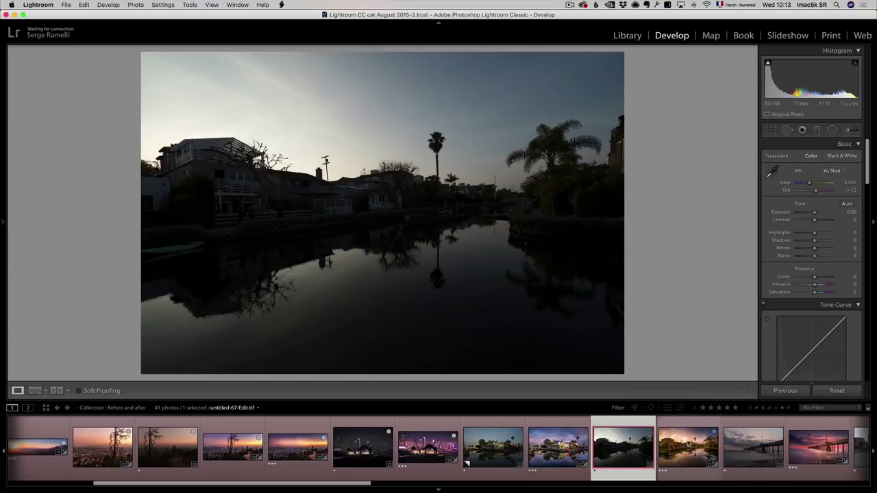
pyautogui.click(686, 442)
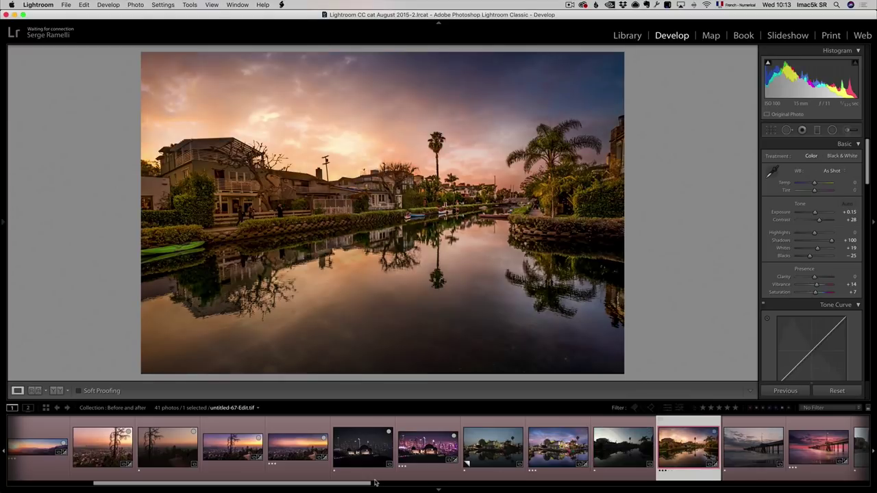
# Step: Show the unedited dusk pier photo, then the edited pink-sunset pier image
pyautogui.moveTo(374, 483); pyautogui.dragTo(470, 491)
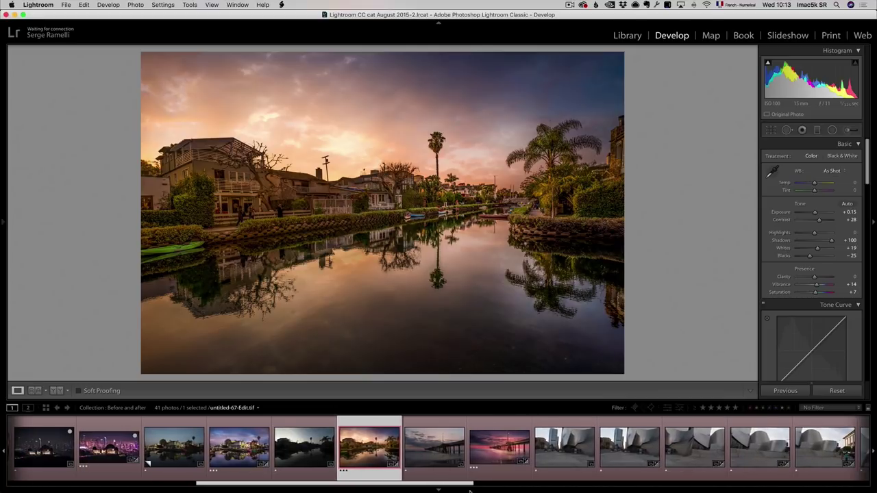
pyautogui.click(442, 449)
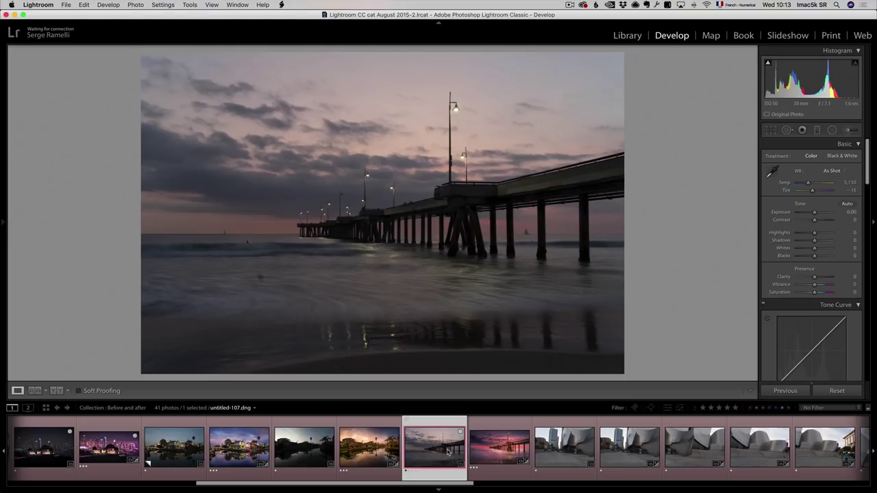
pyautogui.click(501, 451)
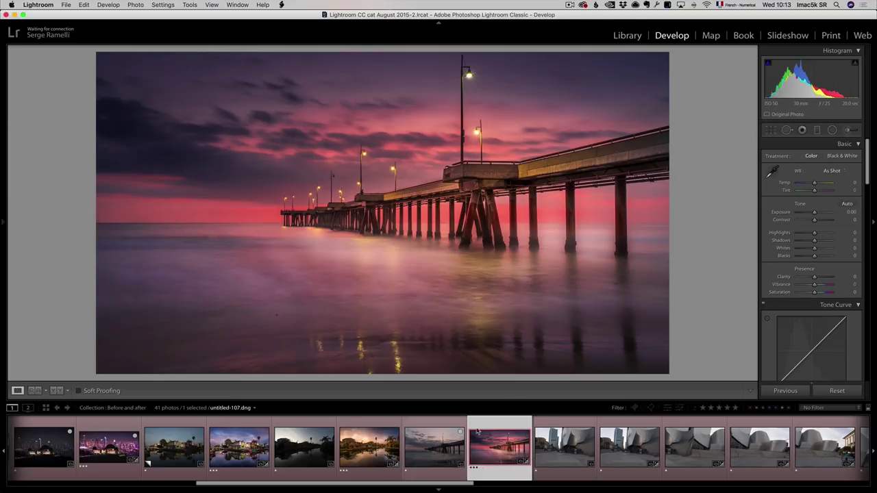
# Step: Step through the Concert Hall source frames to its panorama, then show the woman-and-dog portrait
pyautogui.click(510, 483)
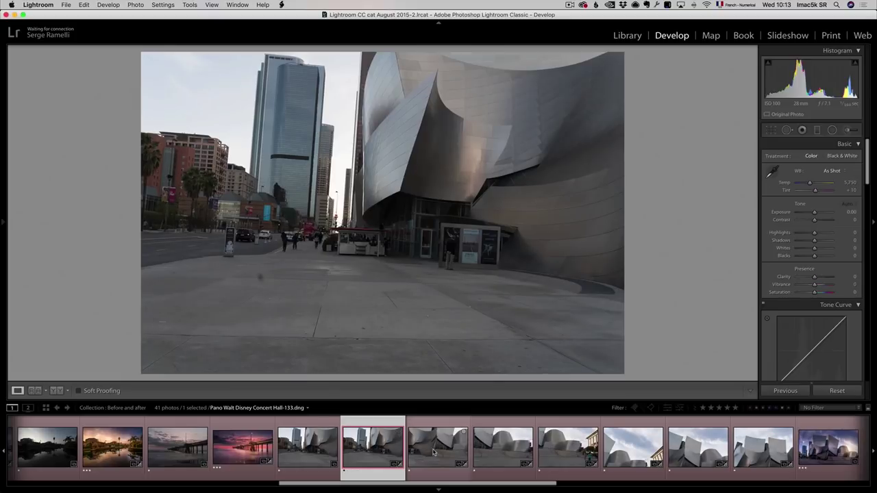
pyautogui.click(436, 451)
pyautogui.click(495, 450)
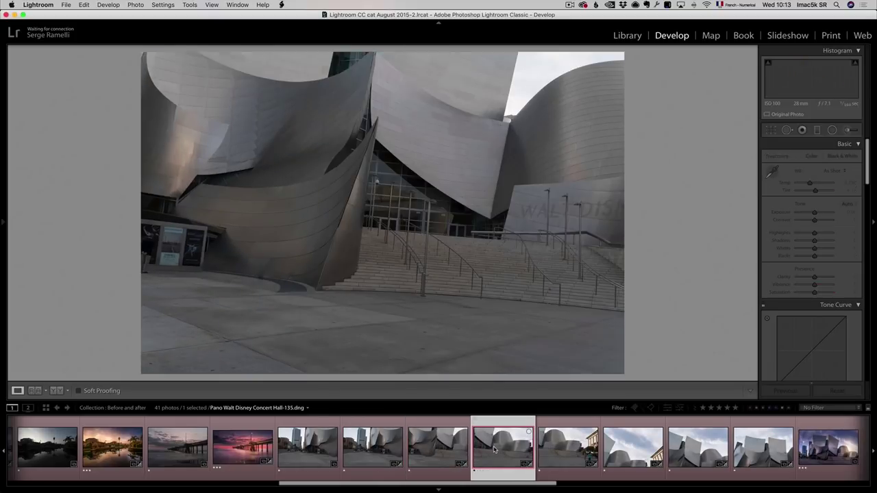
pyautogui.click(582, 447)
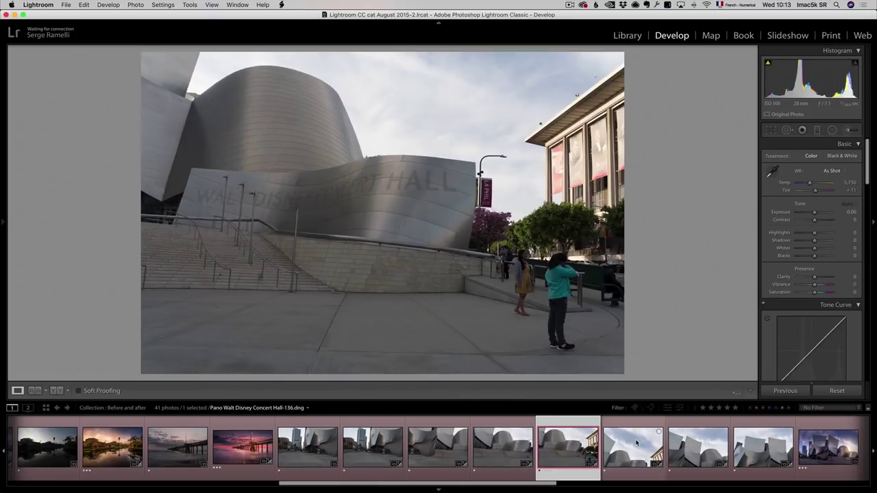
pyautogui.click(636, 444)
pyautogui.click(698, 444)
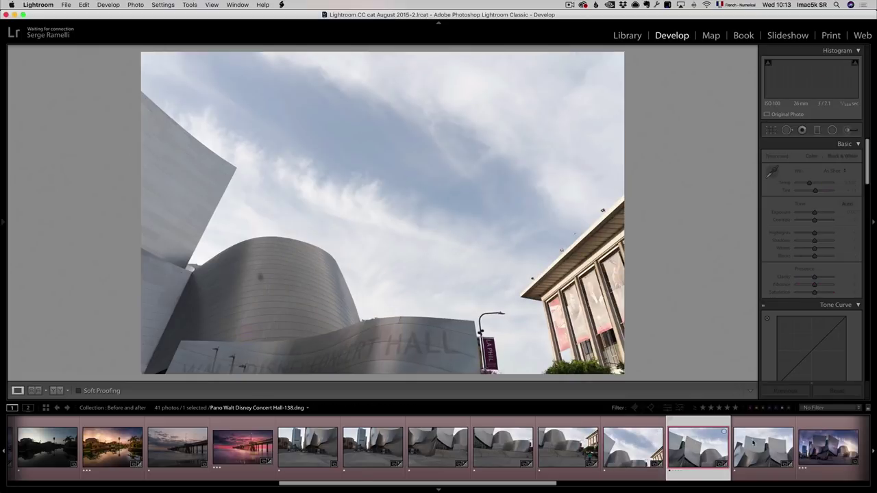
pyautogui.click(759, 444)
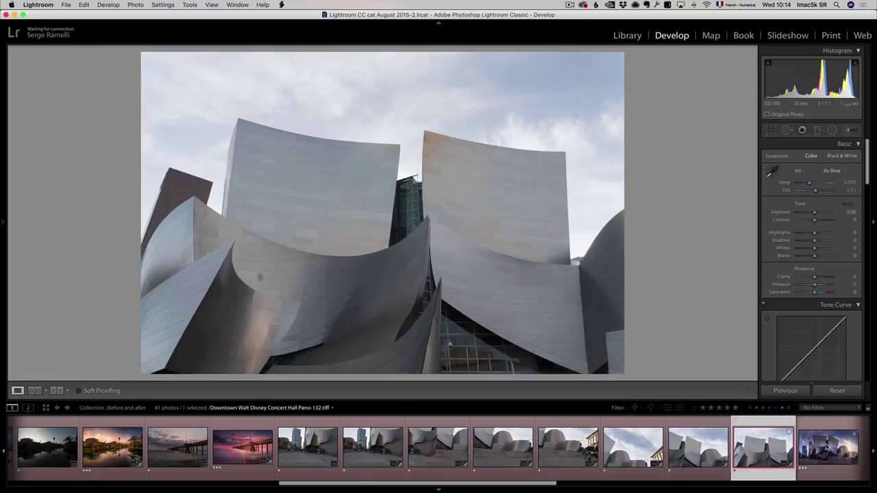
pyautogui.click(827, 445)
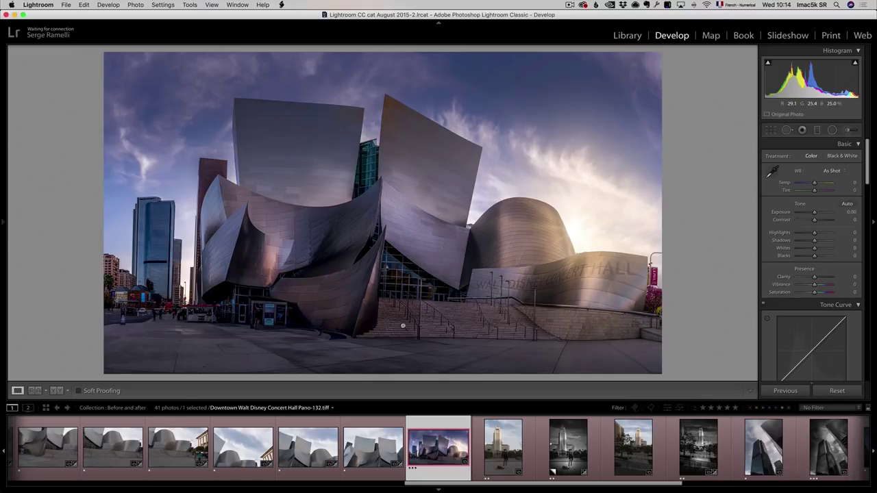
pyautogui.click(500, 444)
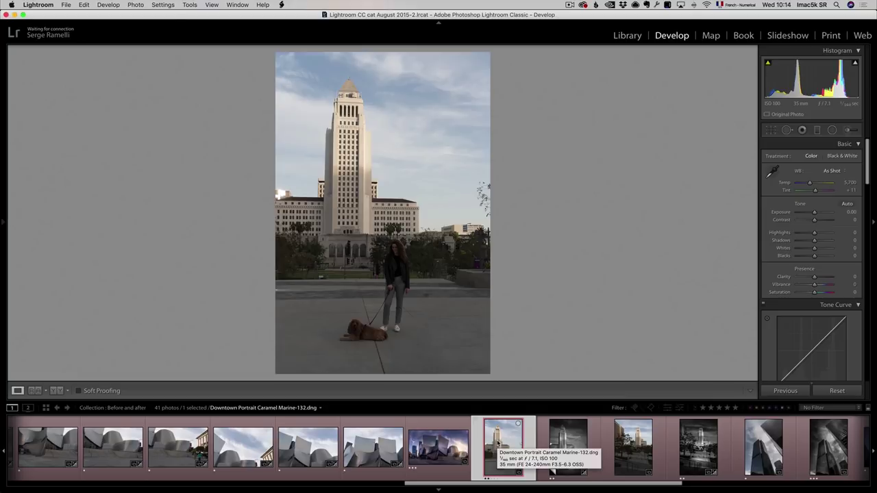
# Step: Compare the portrait, City Hall and Two Towers colour originals with their black-and-white edits
pyautogui.press('super+apostrophe')
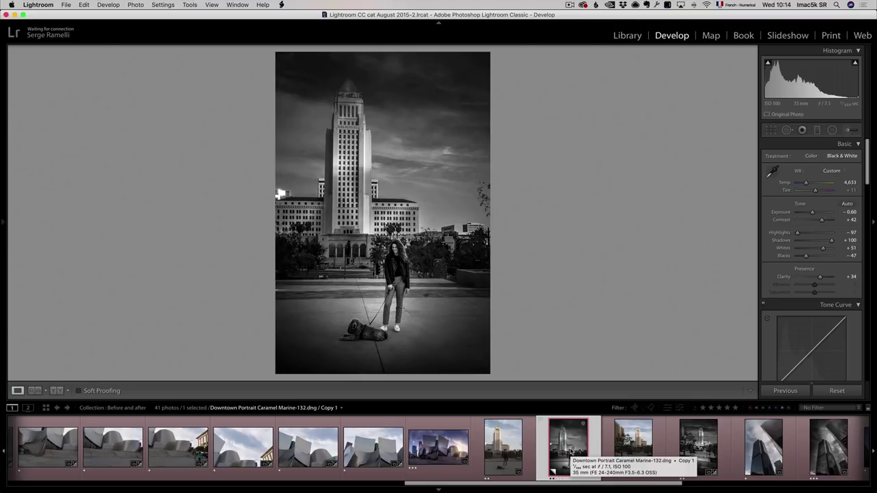
pyautogui.click(622, 448)
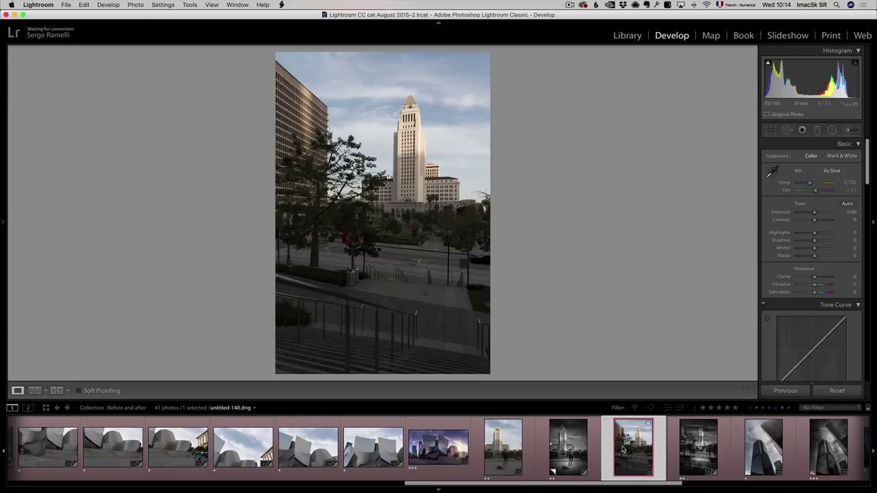
pyautogui.click(679, 444)
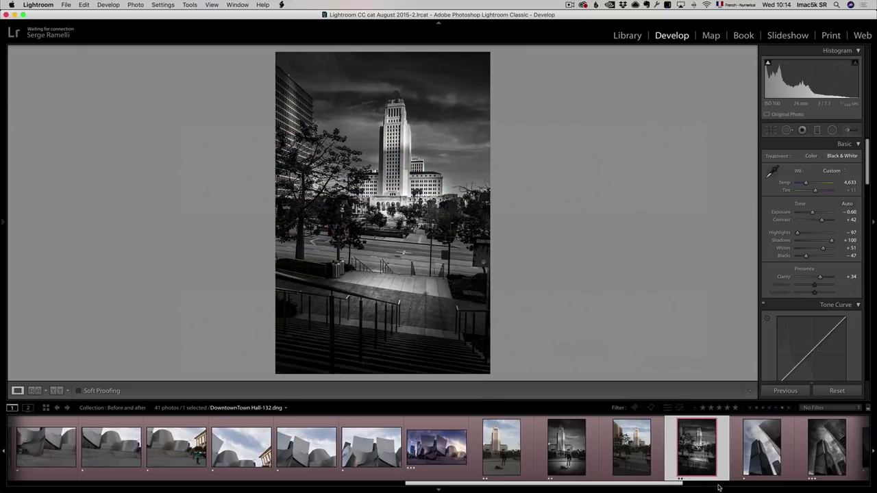
pyautogui.moveTo(687, 486); pyautogui.dragTo(777, 485)
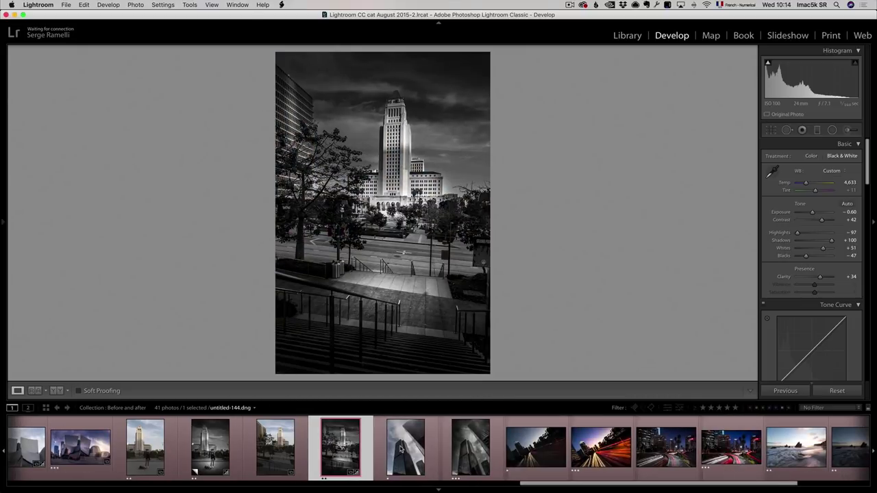
pyautogui.click(401, 448)
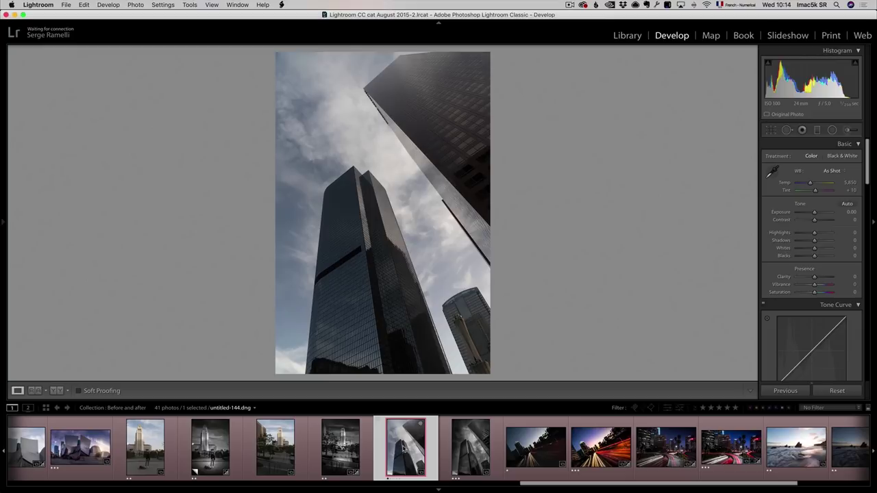
pyautogui.click(472, 447)
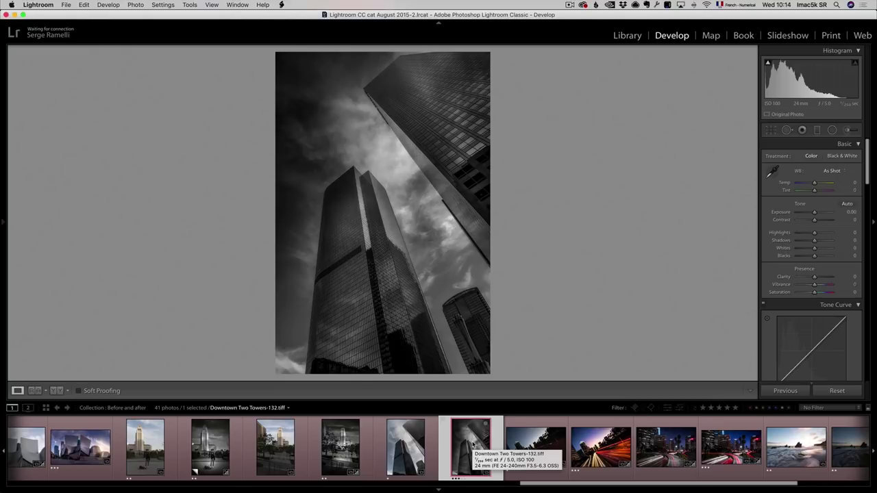
# Step: View the unedited and edited highway light-trail and freeway interchange night photos
pyautogui.click(526, 439)
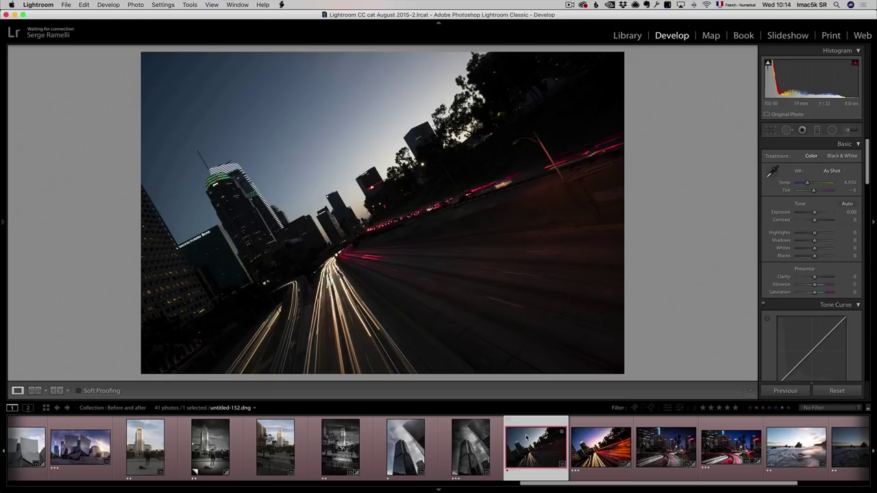
pyautogui.click(607, 447)
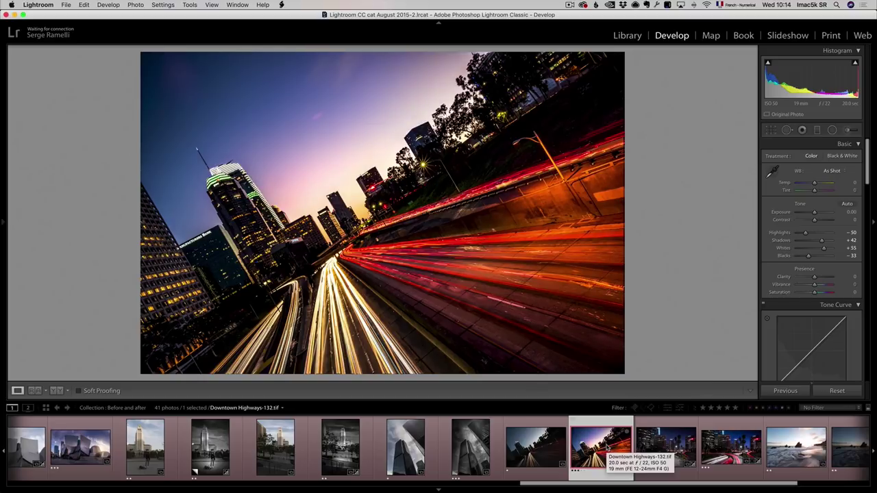
pyautogui.click(668, 448)
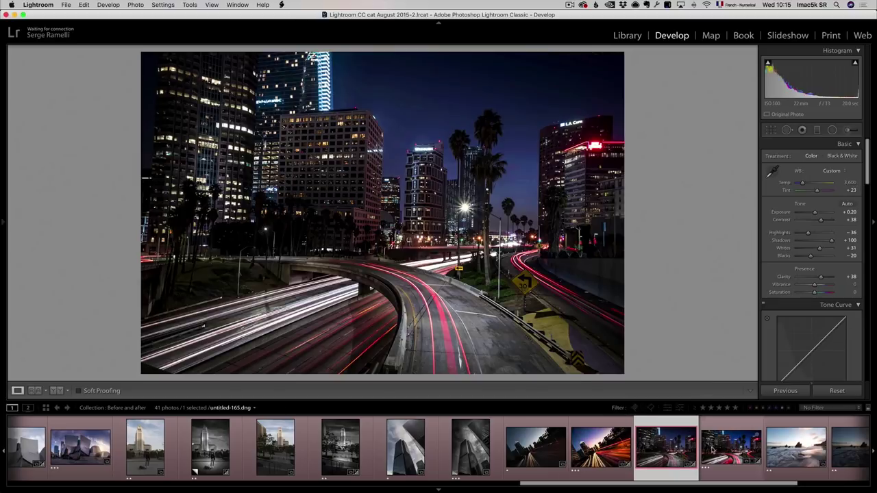
pyautogui.click(716, 447)
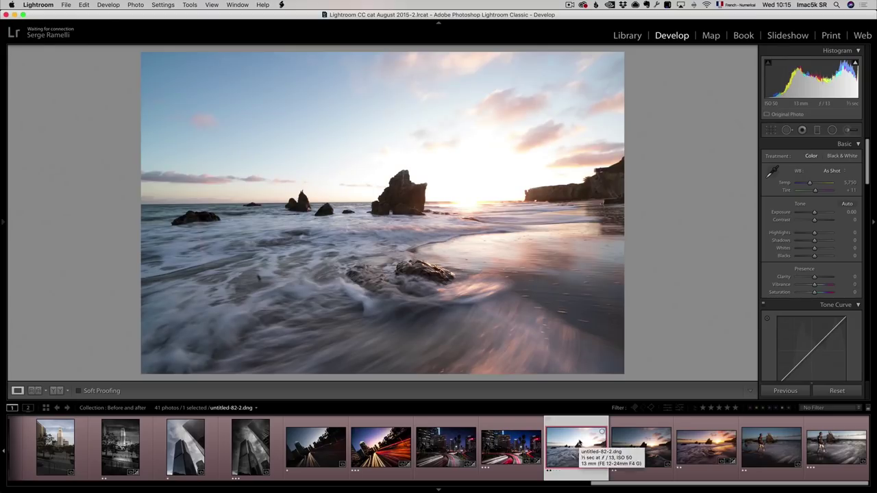
# Step: Compare the beach sunset and surf photographer originals with their edits, then scroll the filmstrip back left
pyautogui.click(644, 447)
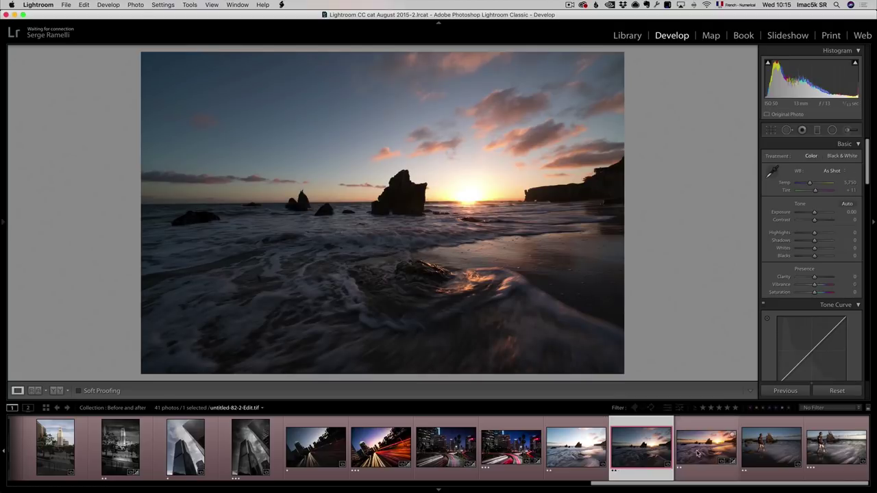
pyautogui.click(706, 449)
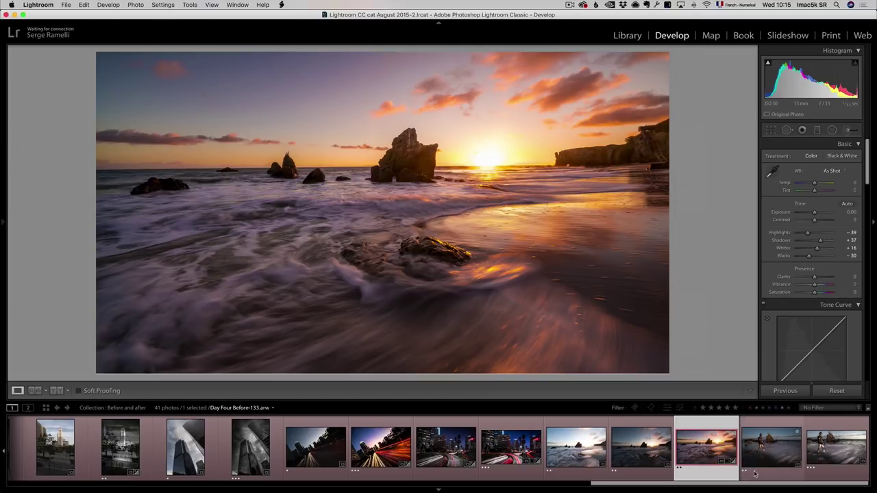
pyautogui.click(771, 447)
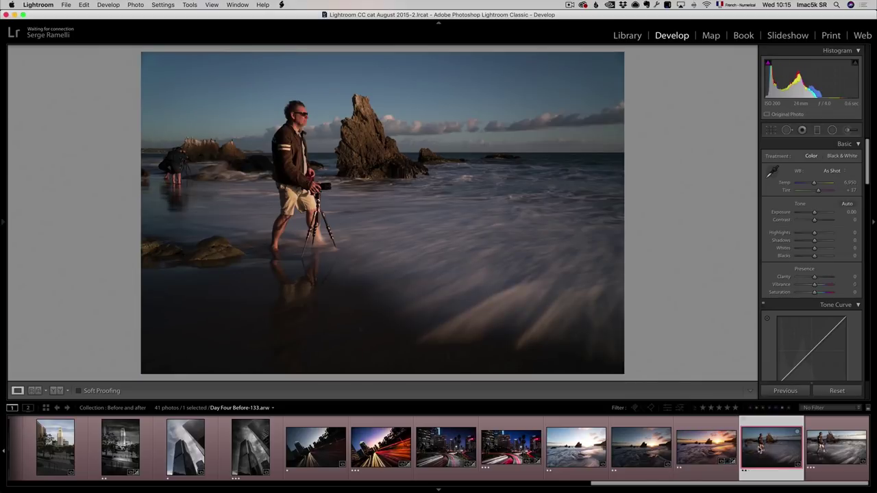
pyautogui.click(837, 449)
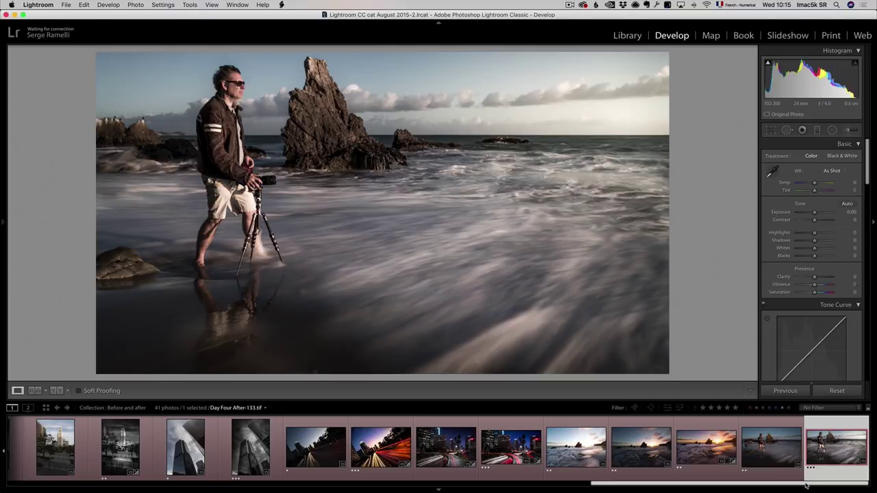
pyautogui.moveTo(805, 486); pyautogui.dragTo(400, 466)
# Step: Select untitled-57-Edit.tif in the filmstrip
pyautogui.click(276, 450)
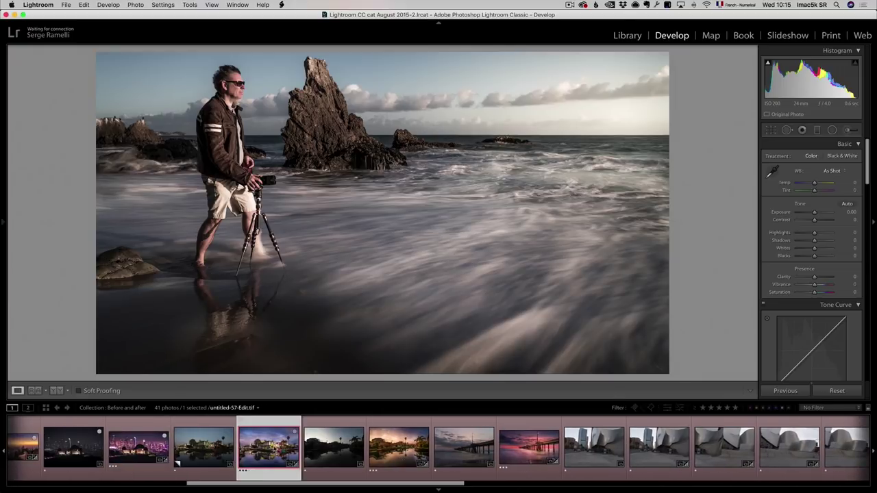